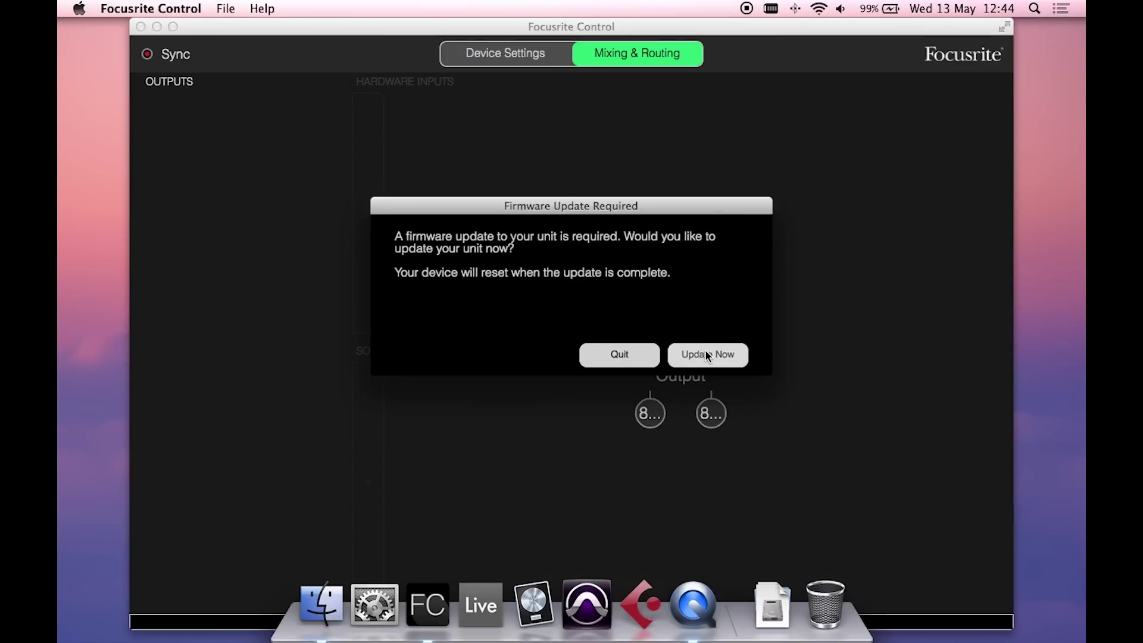
# Start the required firmware update for the Clarett 8Pre with Update Now.
pyautogui.click(706, 355)
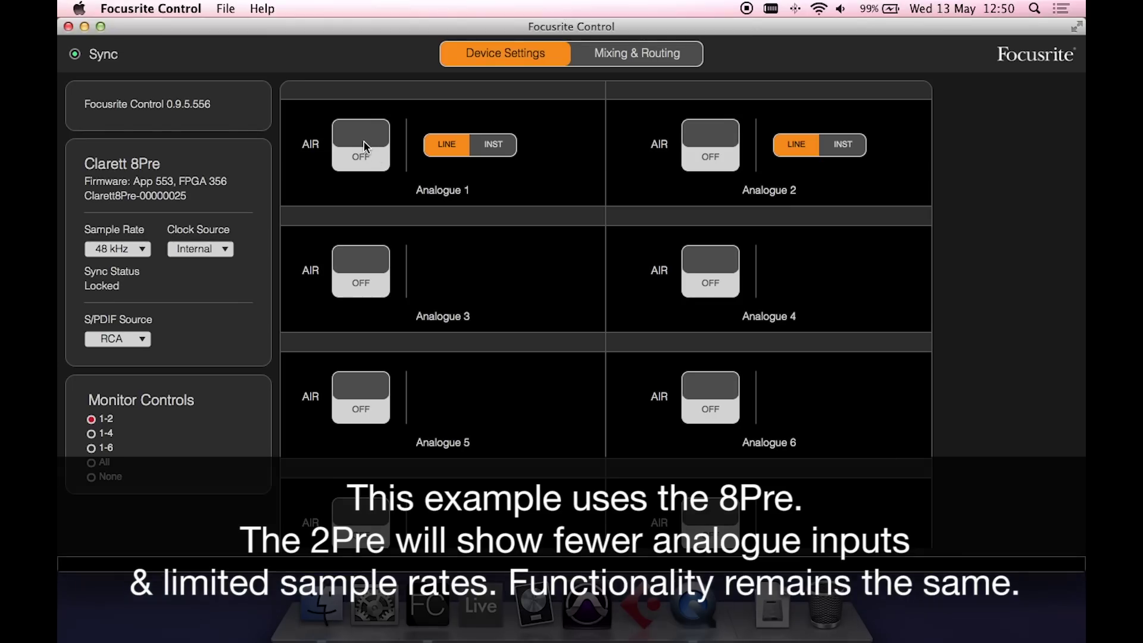
# Switch AIR on for the Analogue 1 input of the Clarett 8Pre.
pyautogui.click(364, 147)
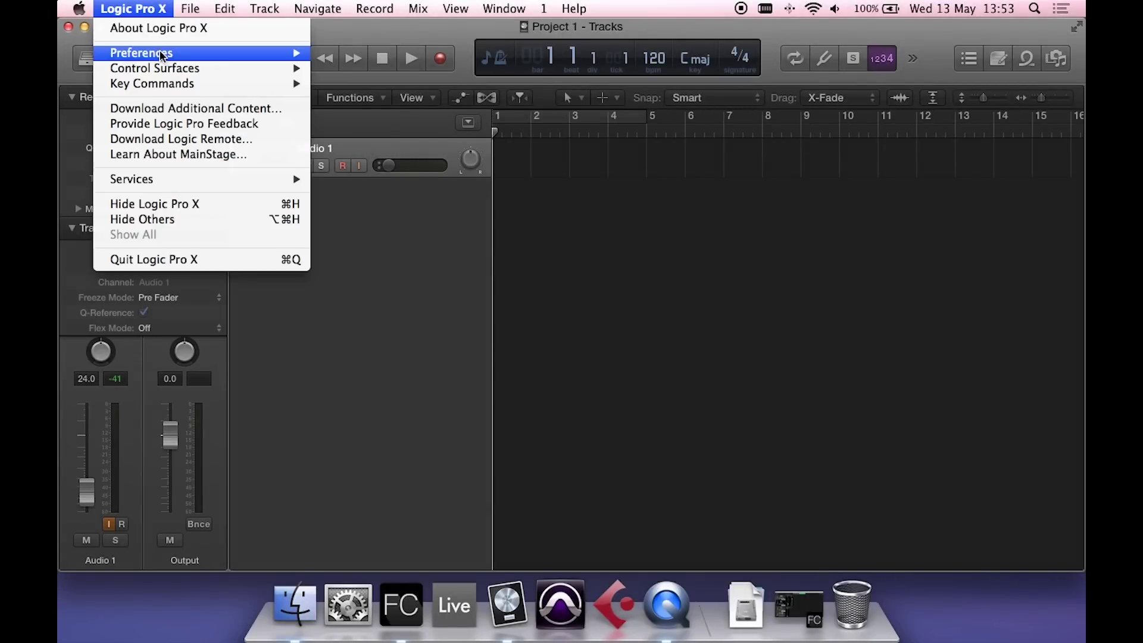
# Set Logic Pro X's audio output device to Focusrite Thunderbolt and apply the change.
pyautogui.moveTo(162, 55)
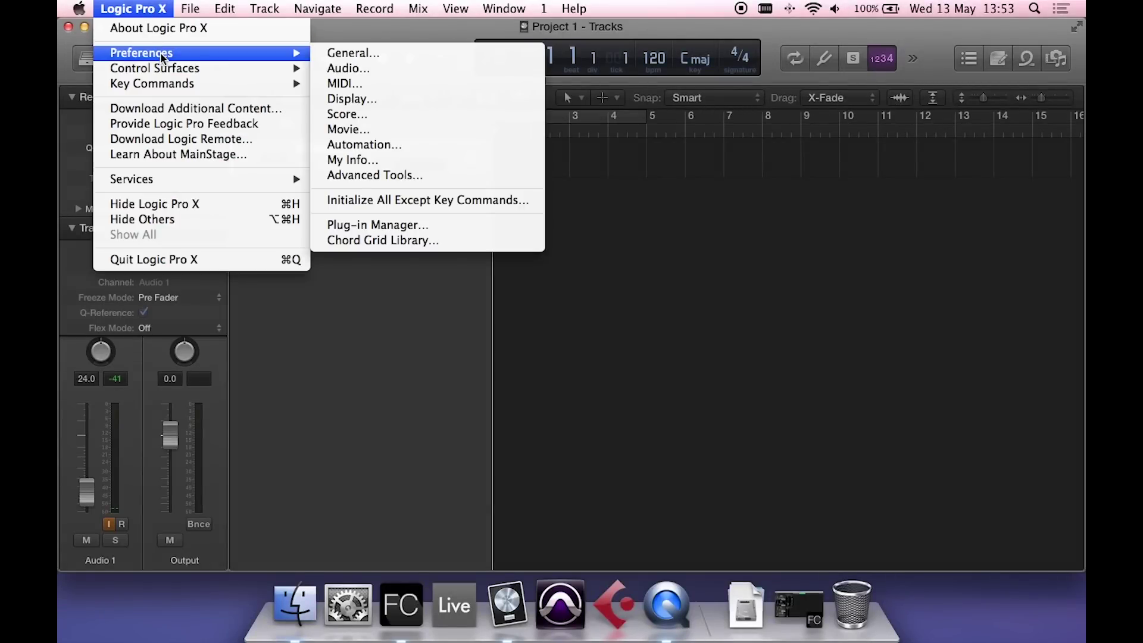
pyautogui.click(441, 72)
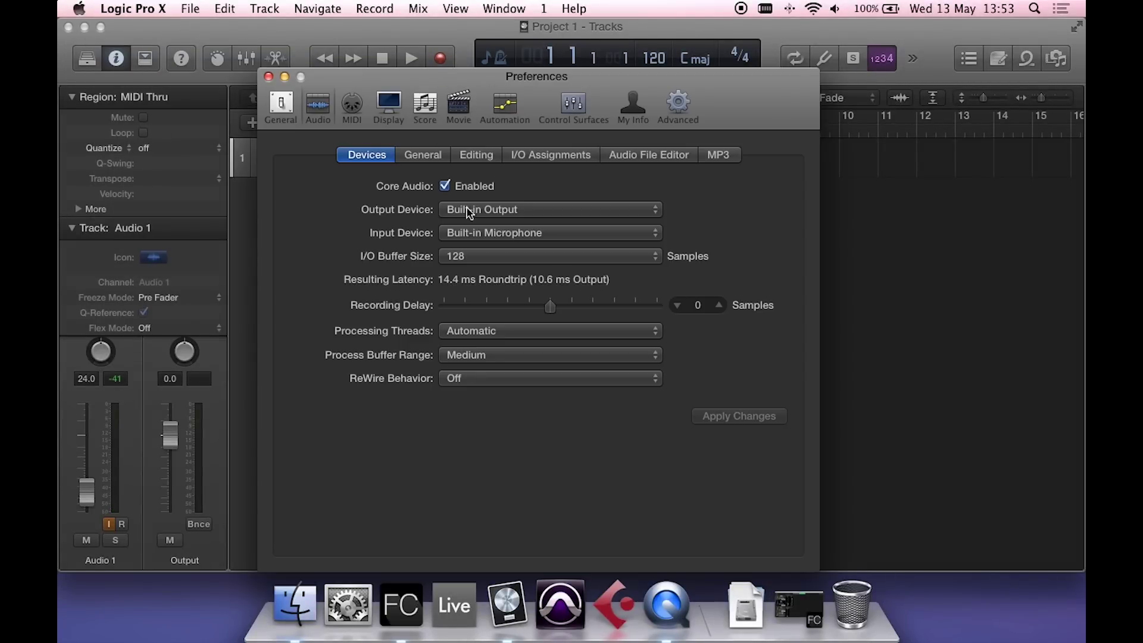
pyautogui.click(558, 213)
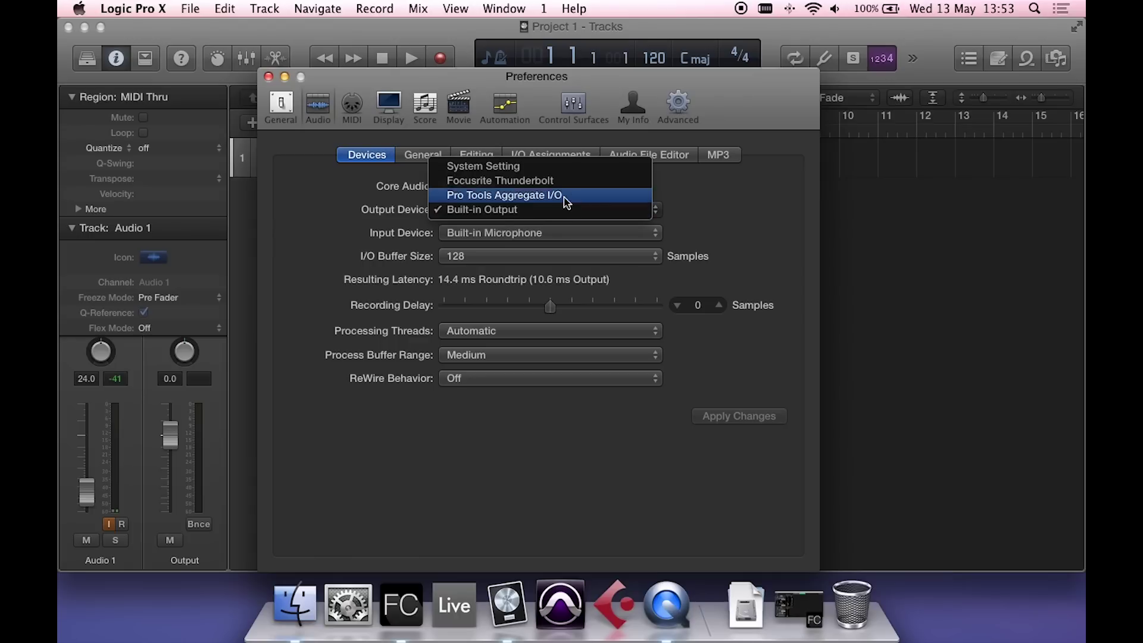
pyautogui.click(604, 184)
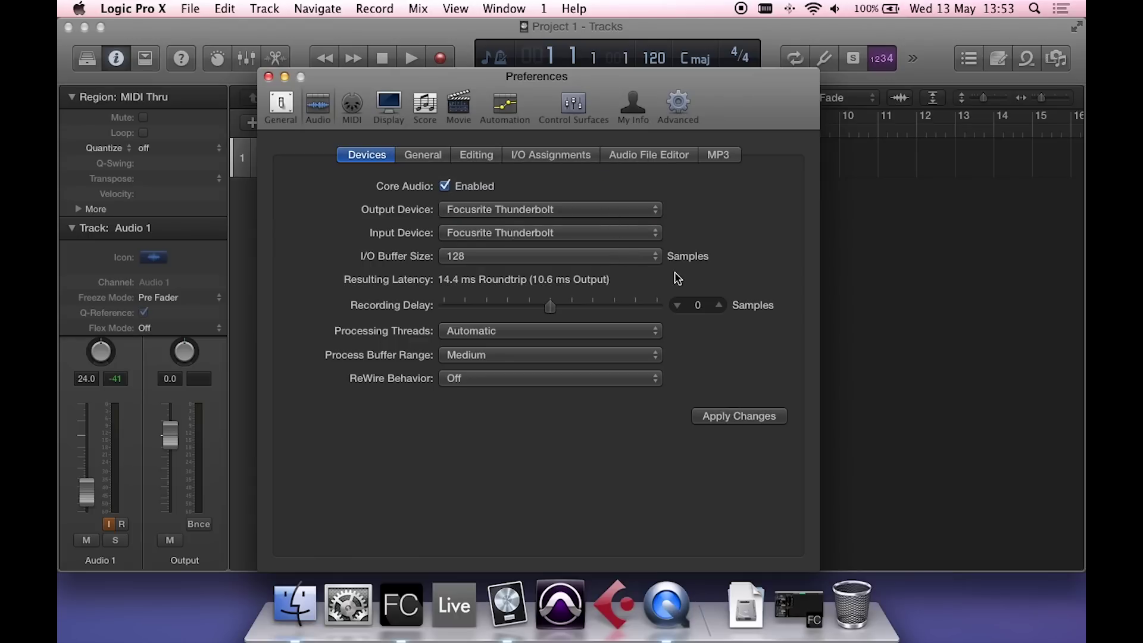
pyautogui.click(733, 415)
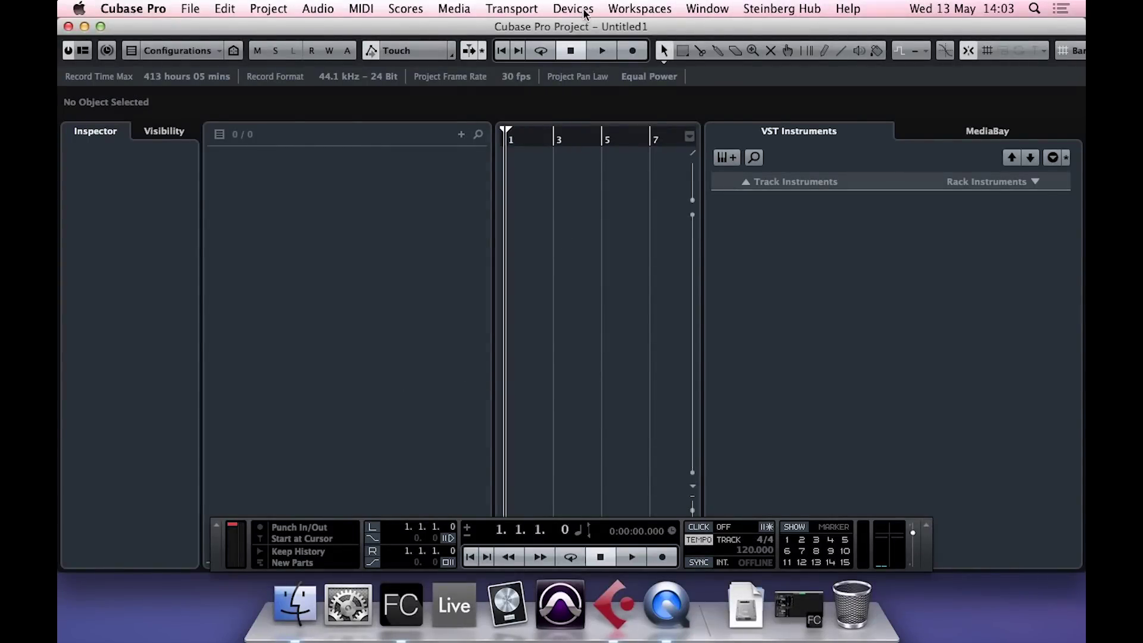
# Switch Cubase's VST Audio System ASIO driver to Focusrite Thunderbolt and close Device Setup.
pyautogui.click(585, 10)
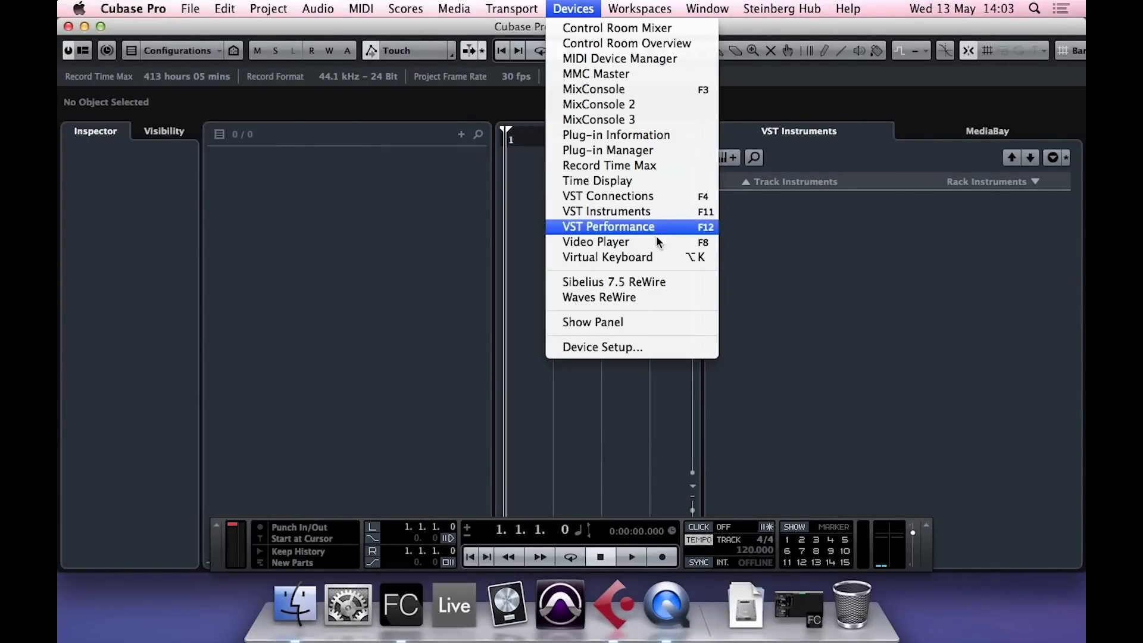
pyautogui.click(657, 347)
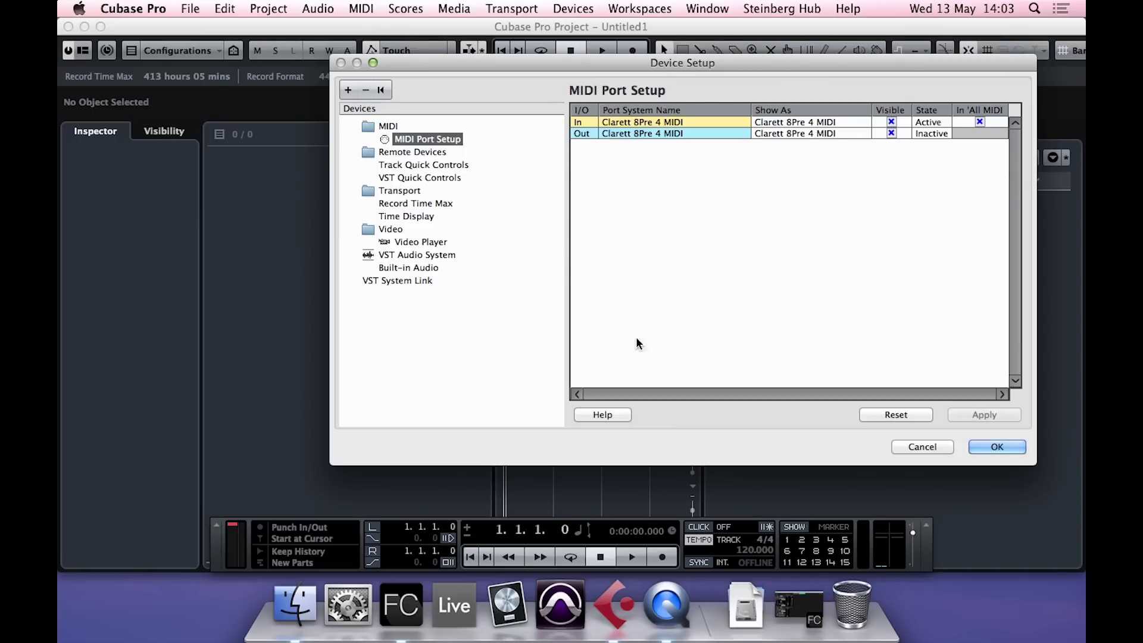
pyautogui.click(428, 256)
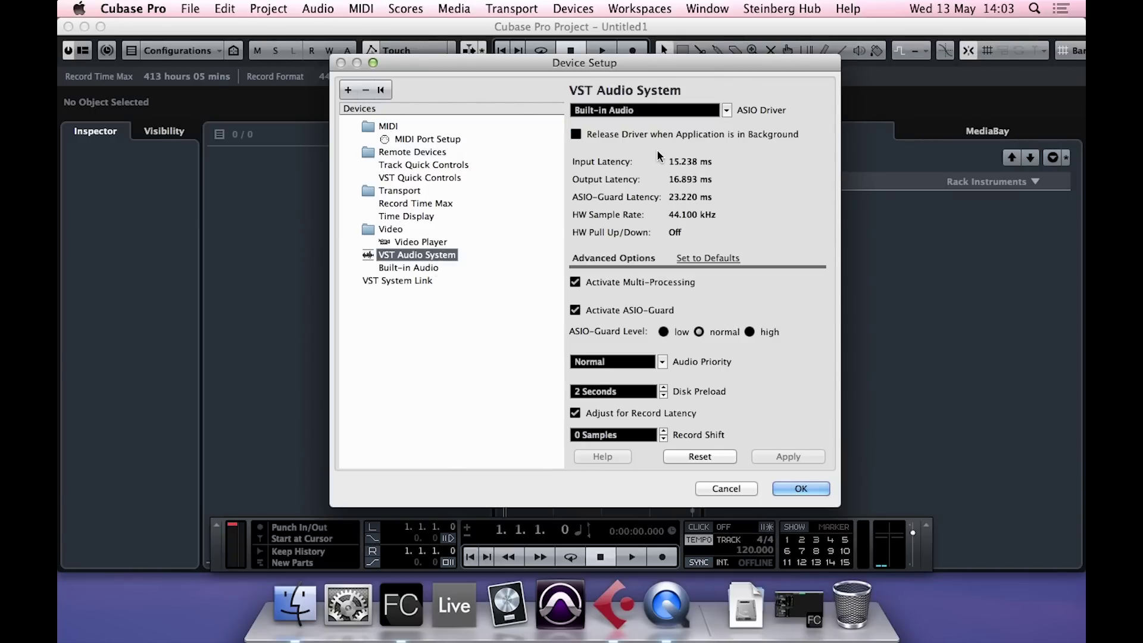
pyautogui.click(714, 114)
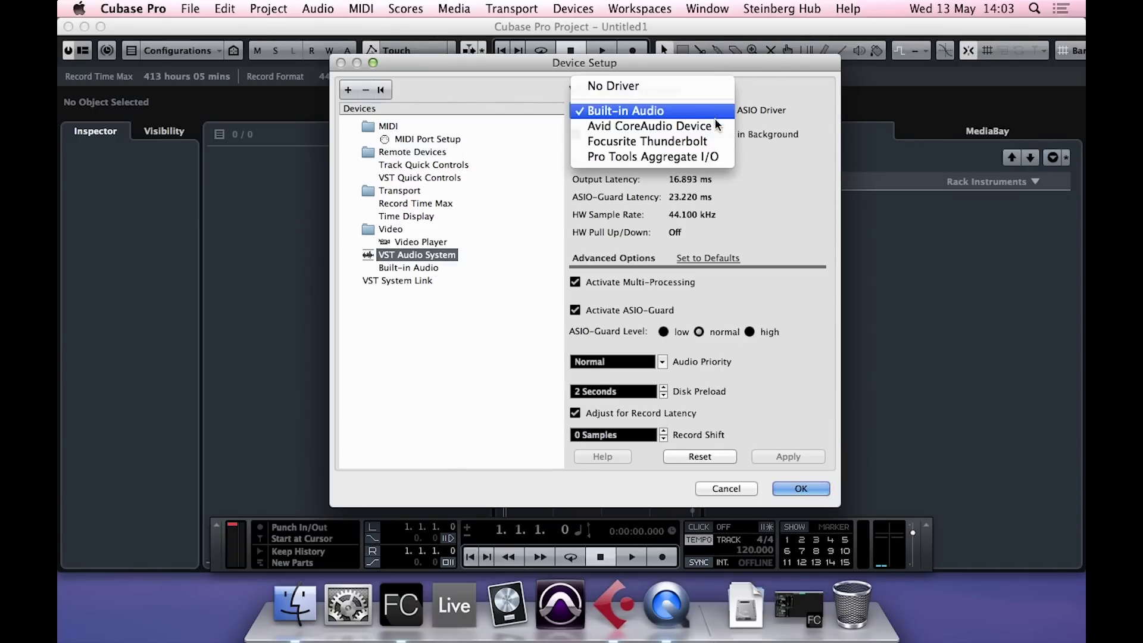
pyautogui.click(711, 140)
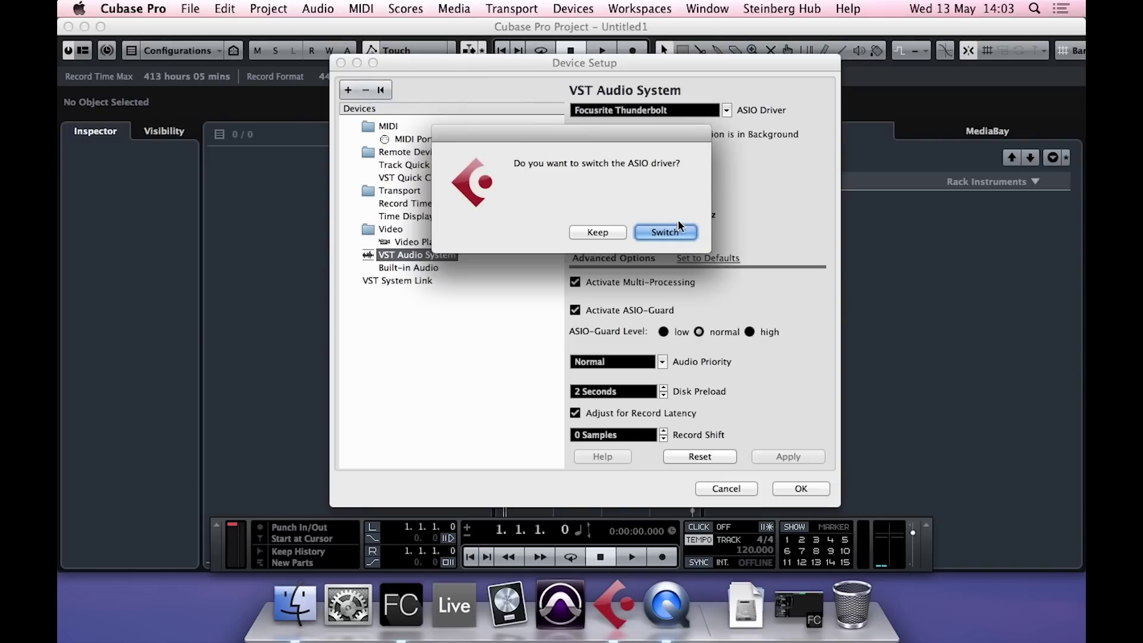
pyautogui.click(677, 230)
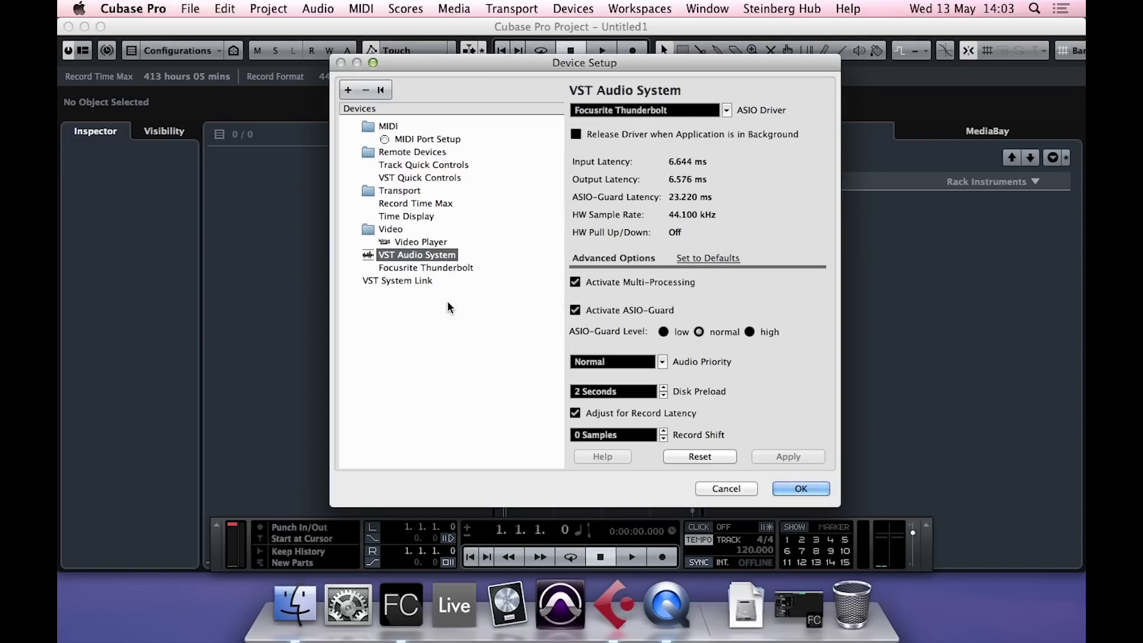
pyautogui.click(448, 268)
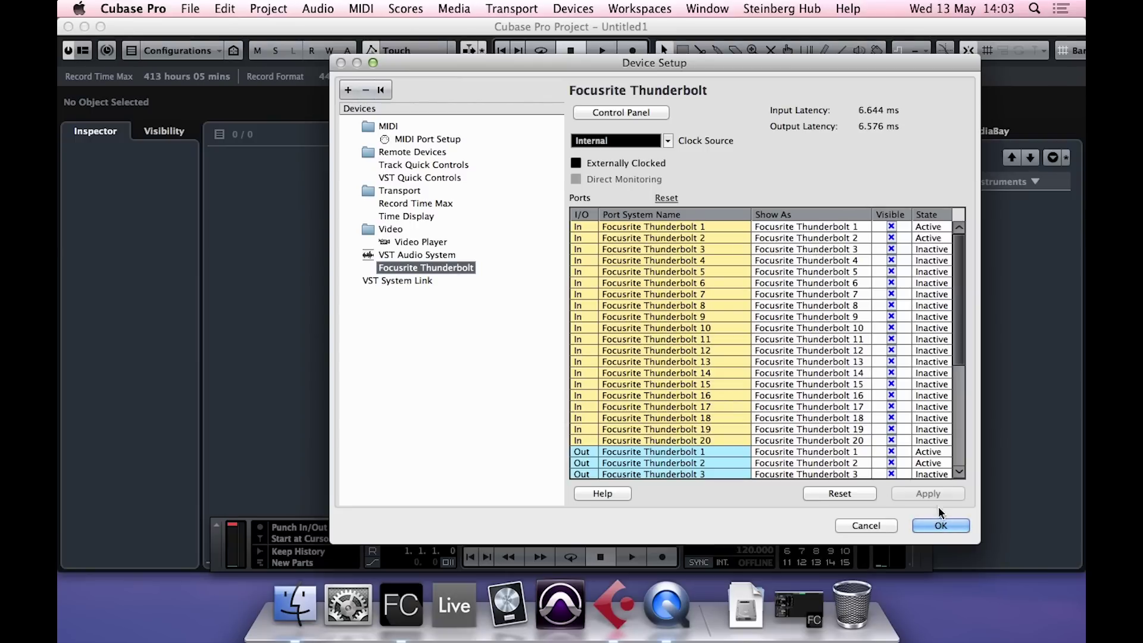
pyautogui.click(944, 525)
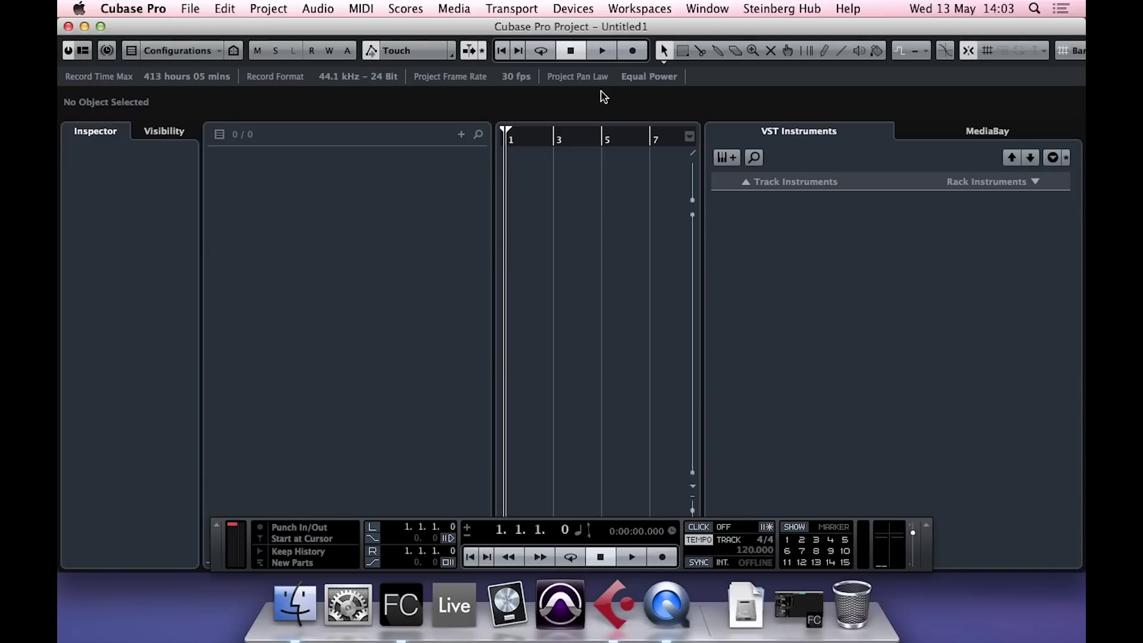
# Delete the default Stereo In bus from the VST Connections inputs.
pyautogui.click(581, 9)
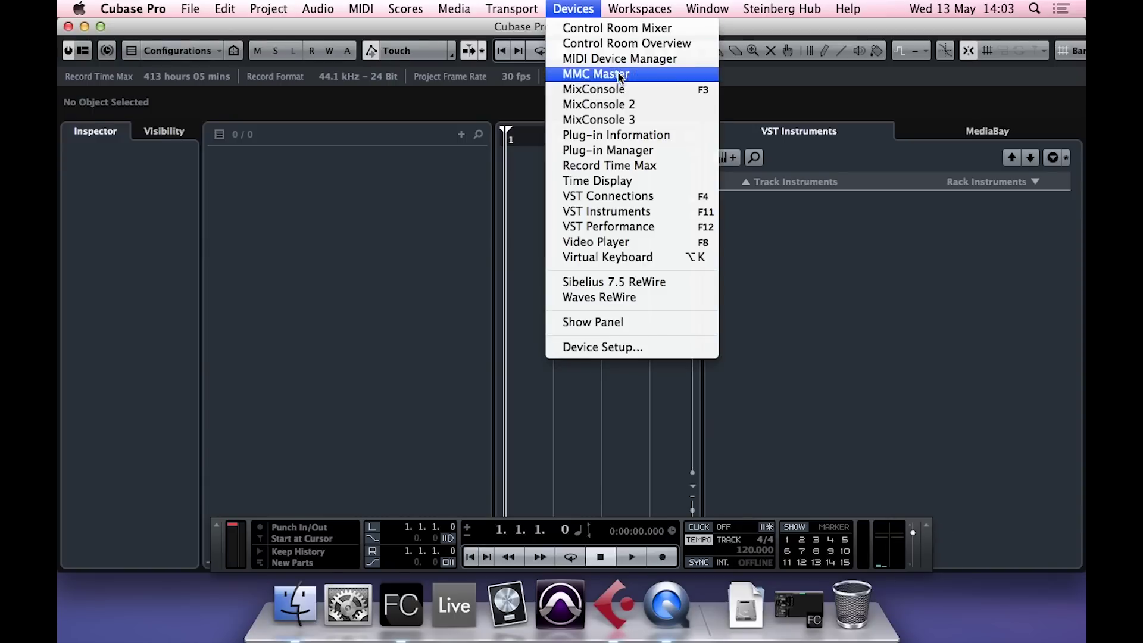
pyautogui.click(685, 199)
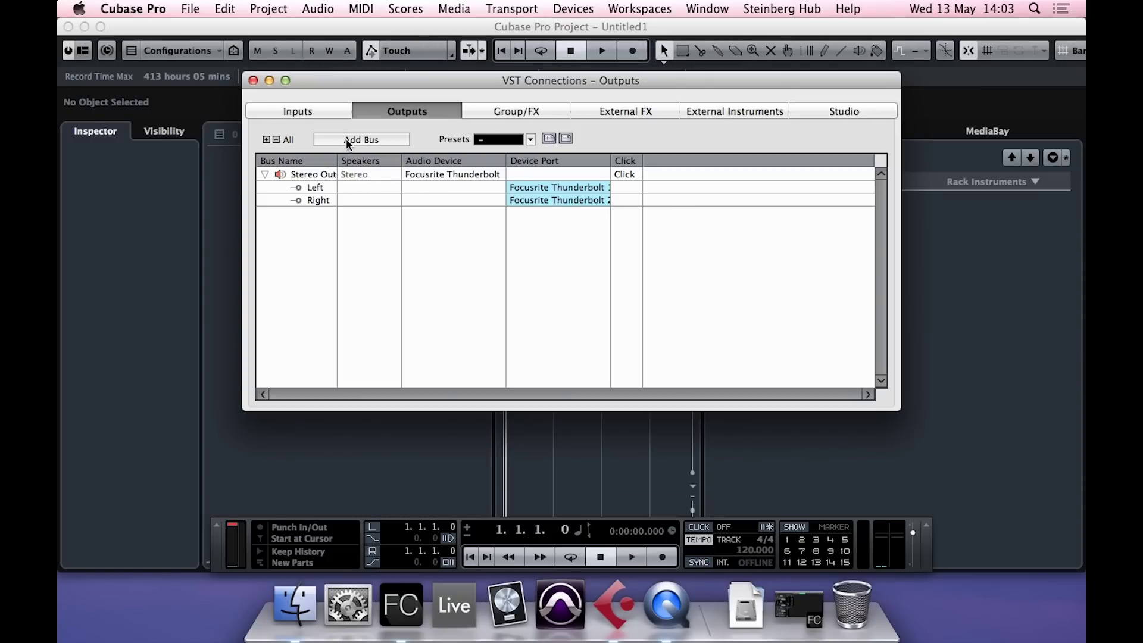
pyautogui.click(335, 114)
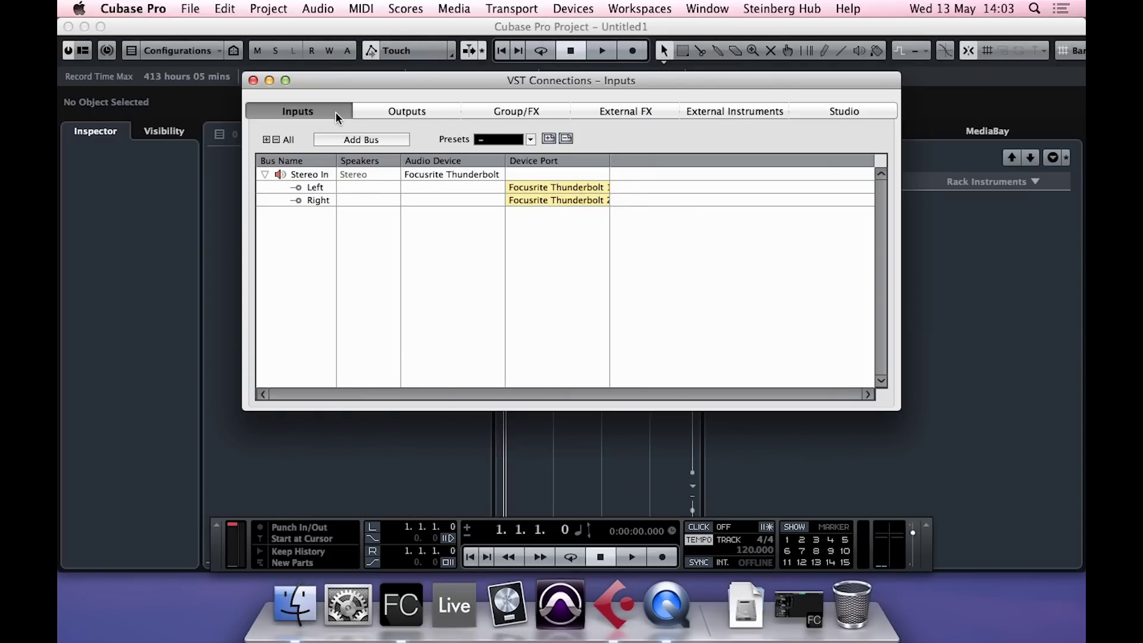
pyautogui.doubleClick(316, 174)
pyautogui.press('BackSpace')
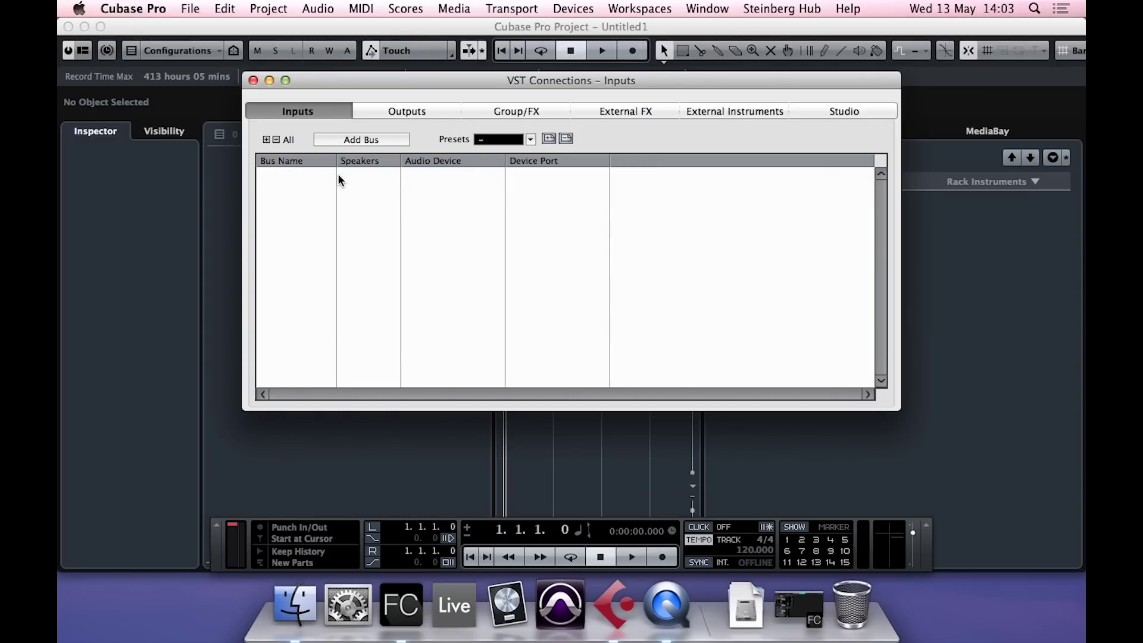
# Add 10 new stereo input buses.
pyautogui.click(348, 142)
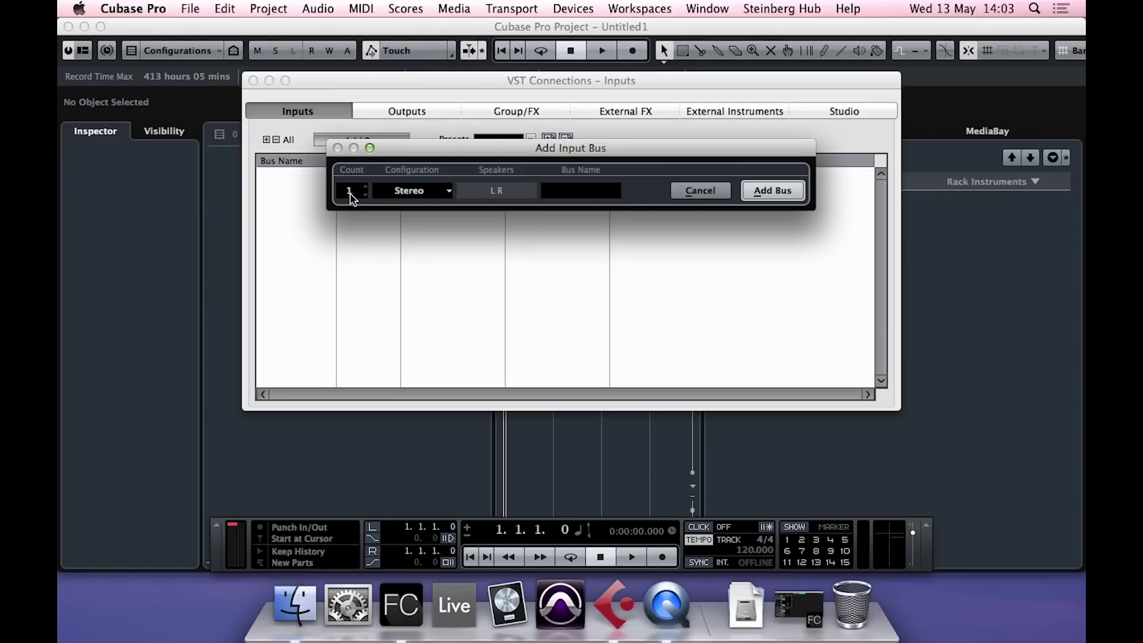
pyautogui.doubleClick(352, 192)
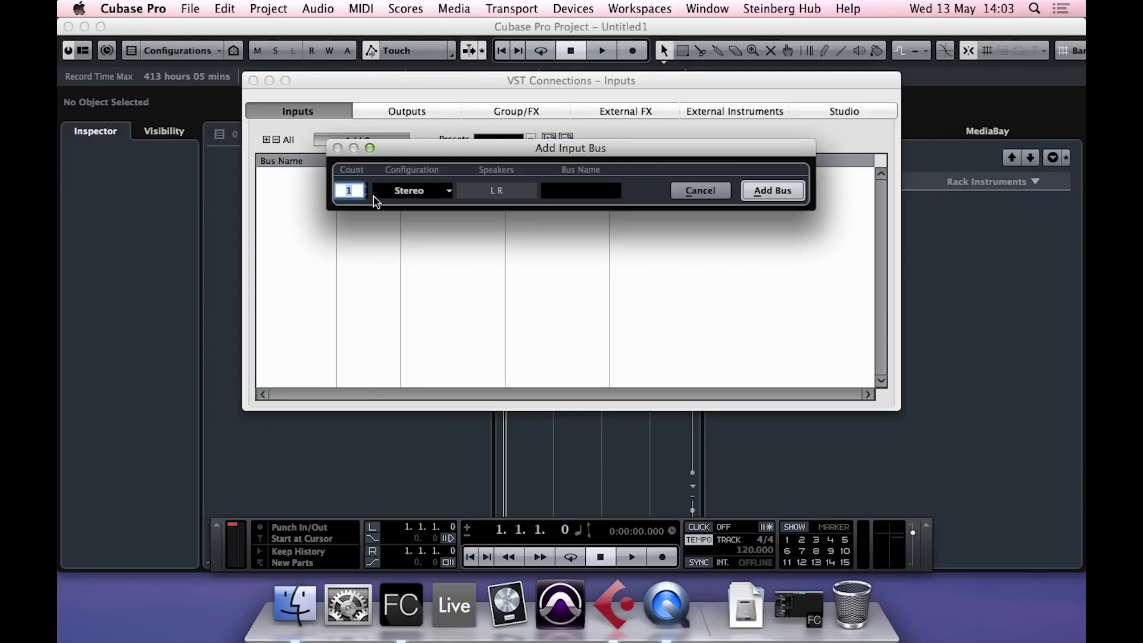
pyautogui.write('10')
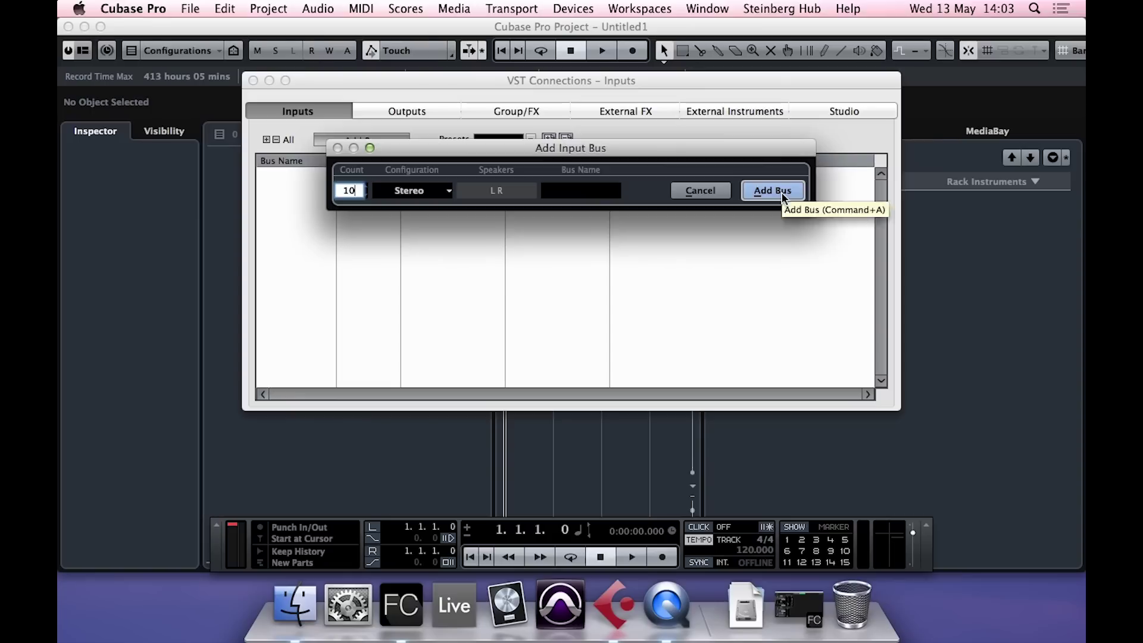
pyautogui.click(774, 193)
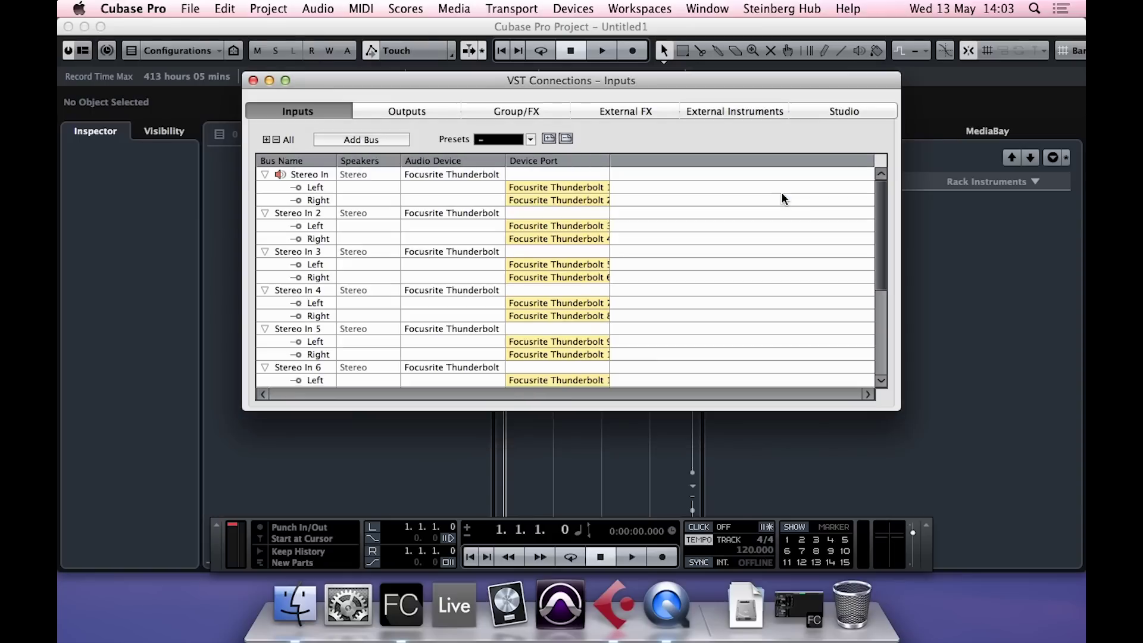
# Replace the Stereo Out bus with ten new stereo output buses.
pyautogui.click(409, 113)
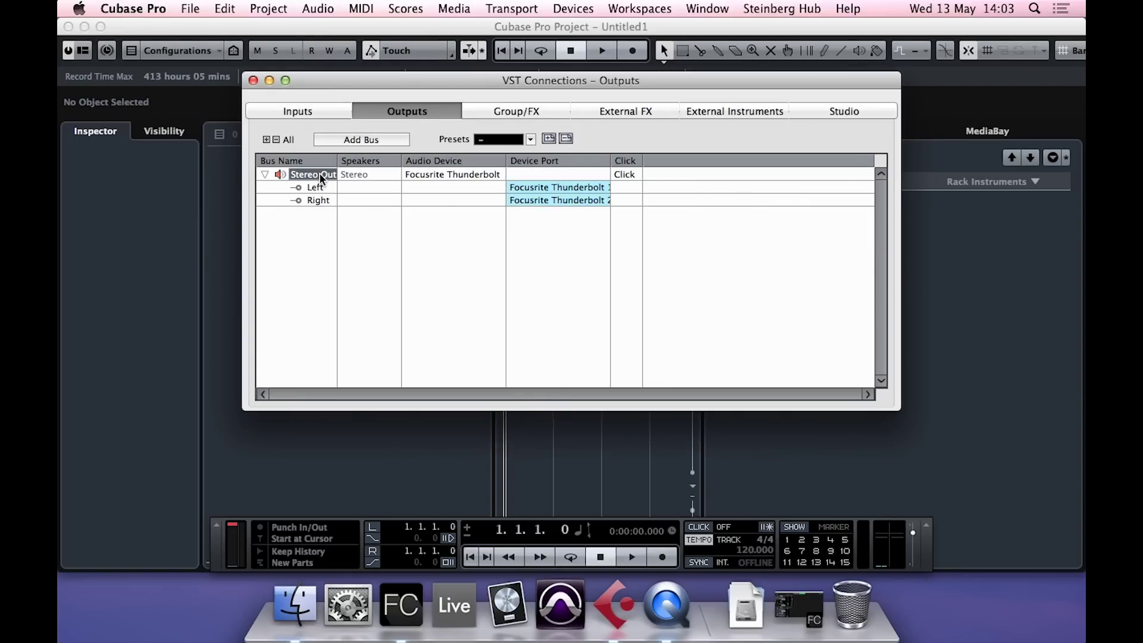
pyautogui.press('Delete')
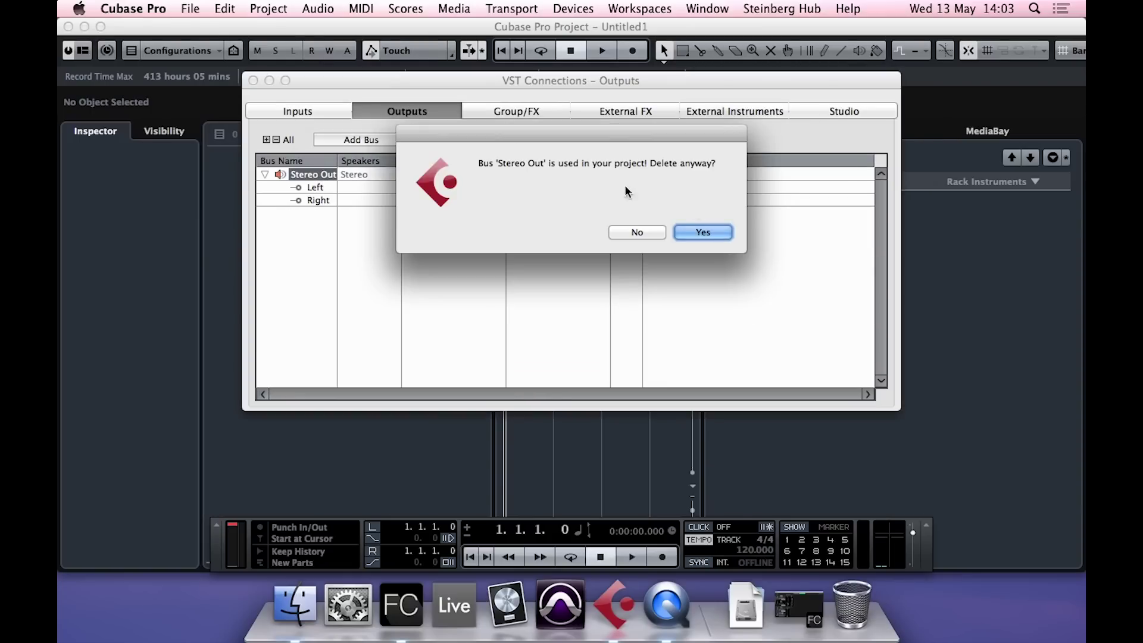
pyautogui.click(703, 233)
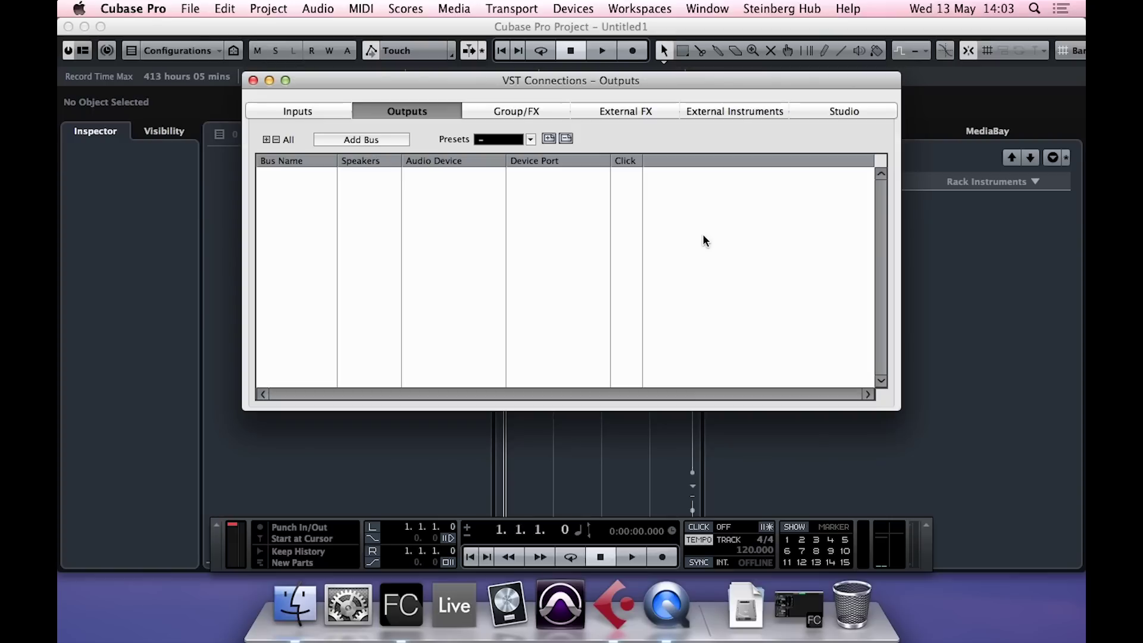
pyautogui.click(369, 140)
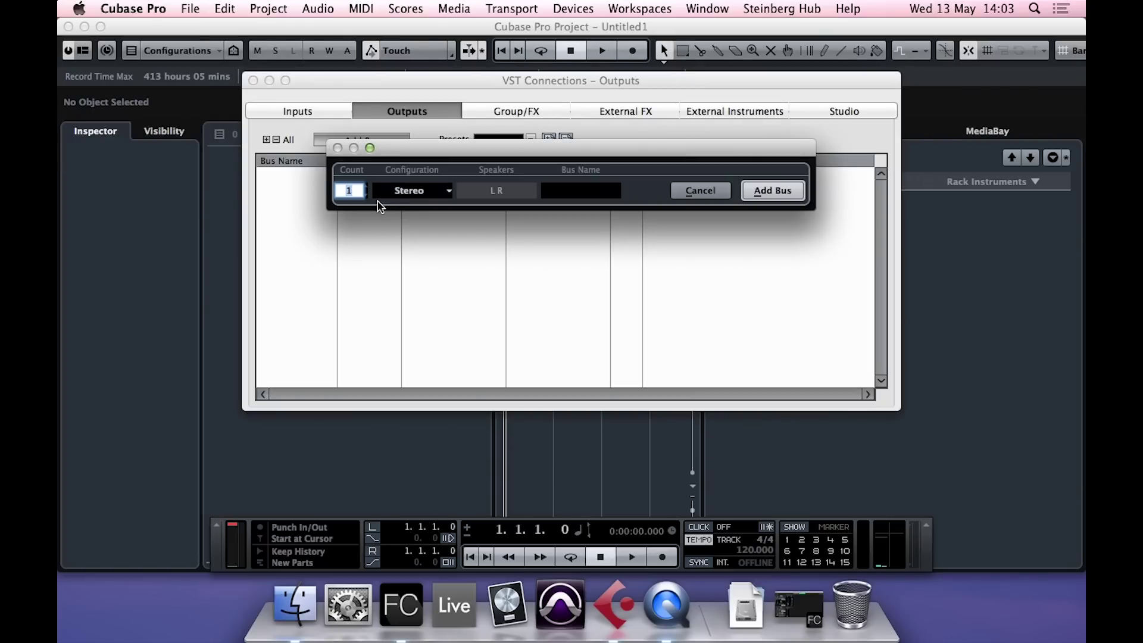
pyautogui.click(788, 194)
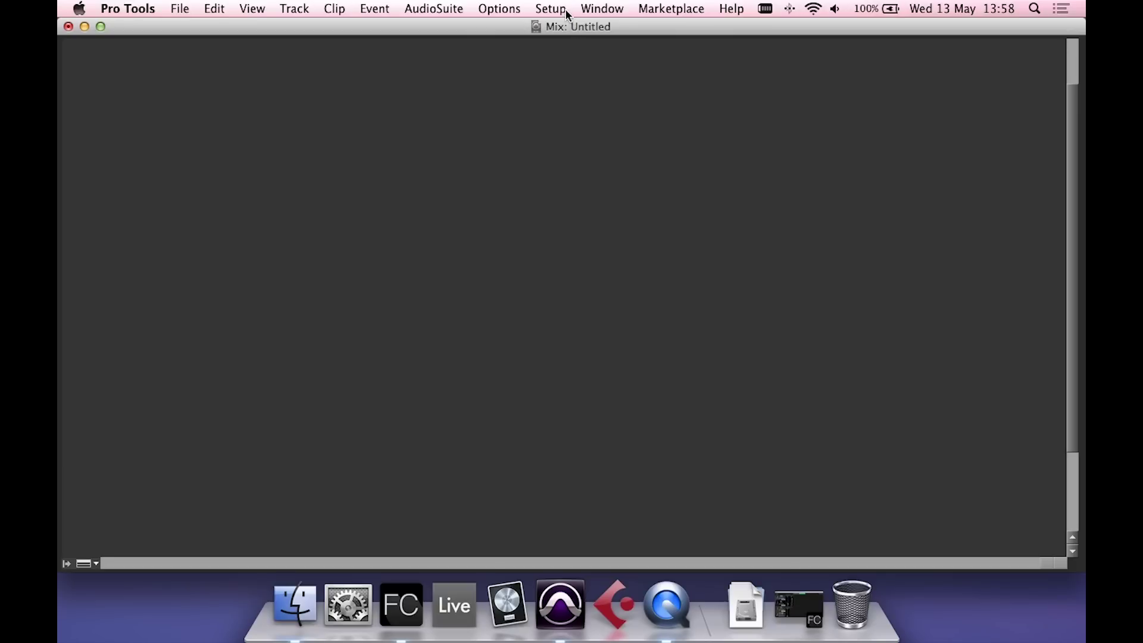
# Set the Pro Tools Playback Engine to Focusrite Thunderbolt, letting the session save and reopen.
pyautogui.click(565, 10)
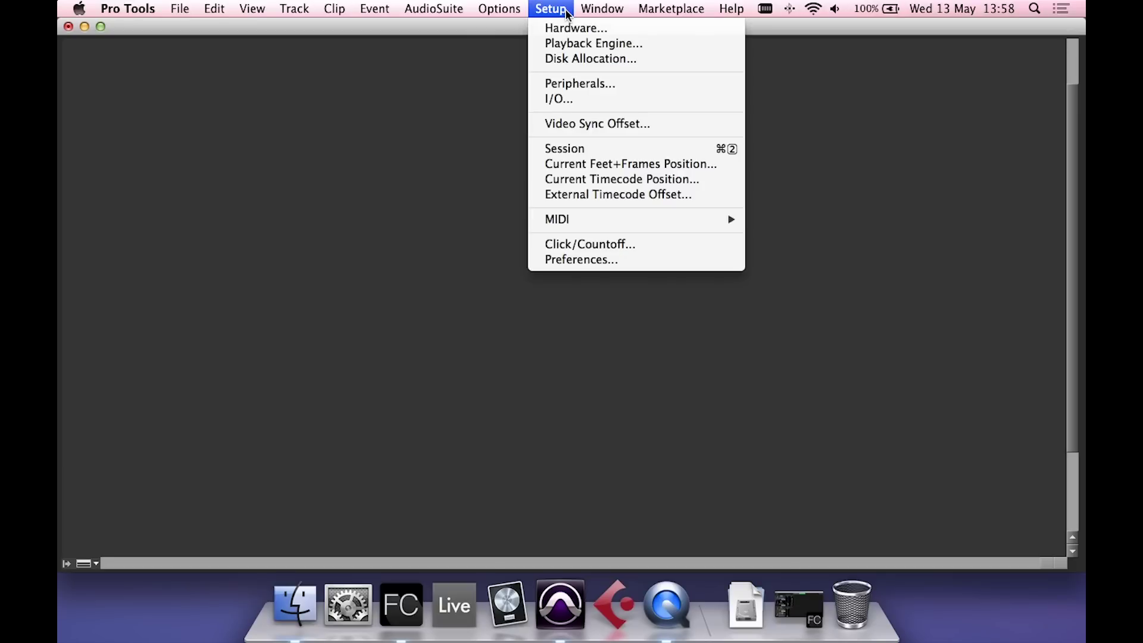
pyautogui.click(599, 43)
pyautogui.click(641, 143)
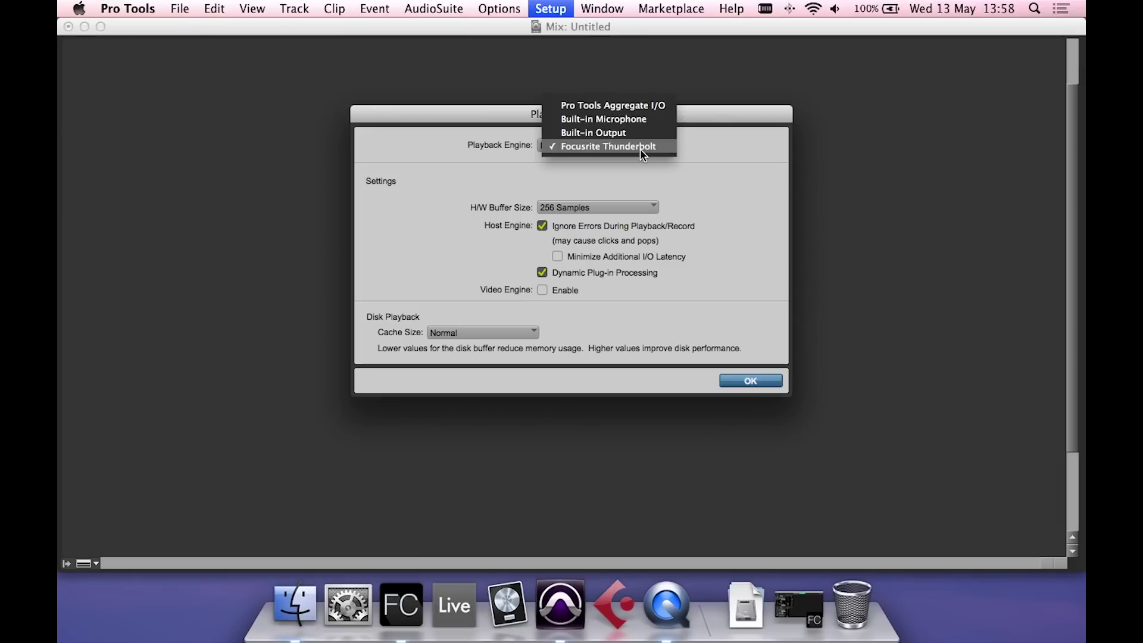
pyautogui.click(665, 149)
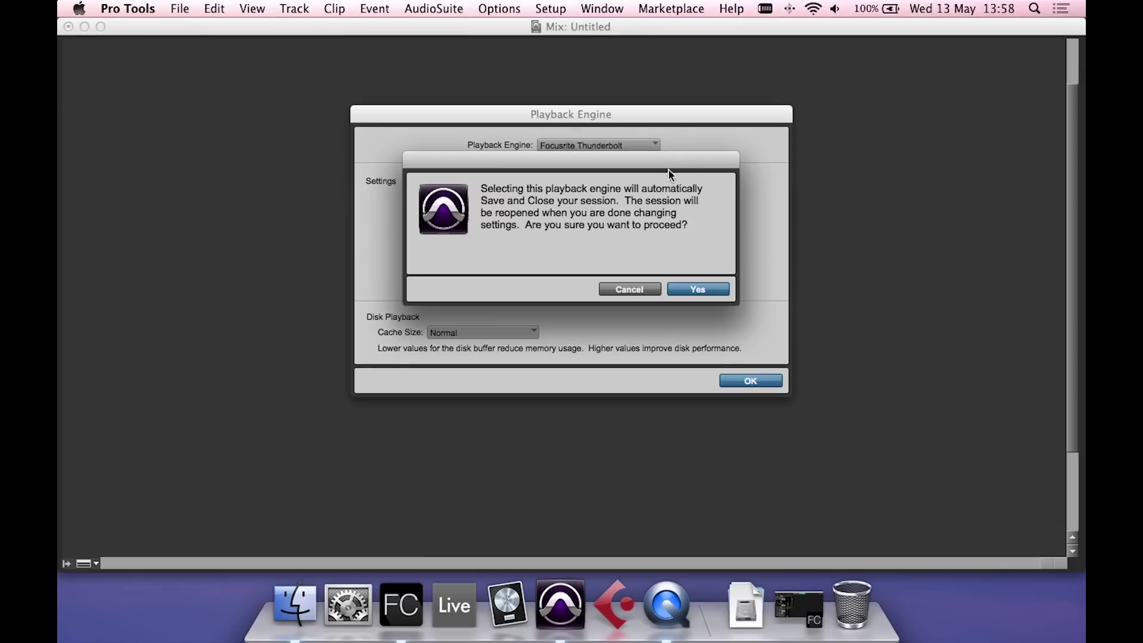
pyautogui.click(719, 293)
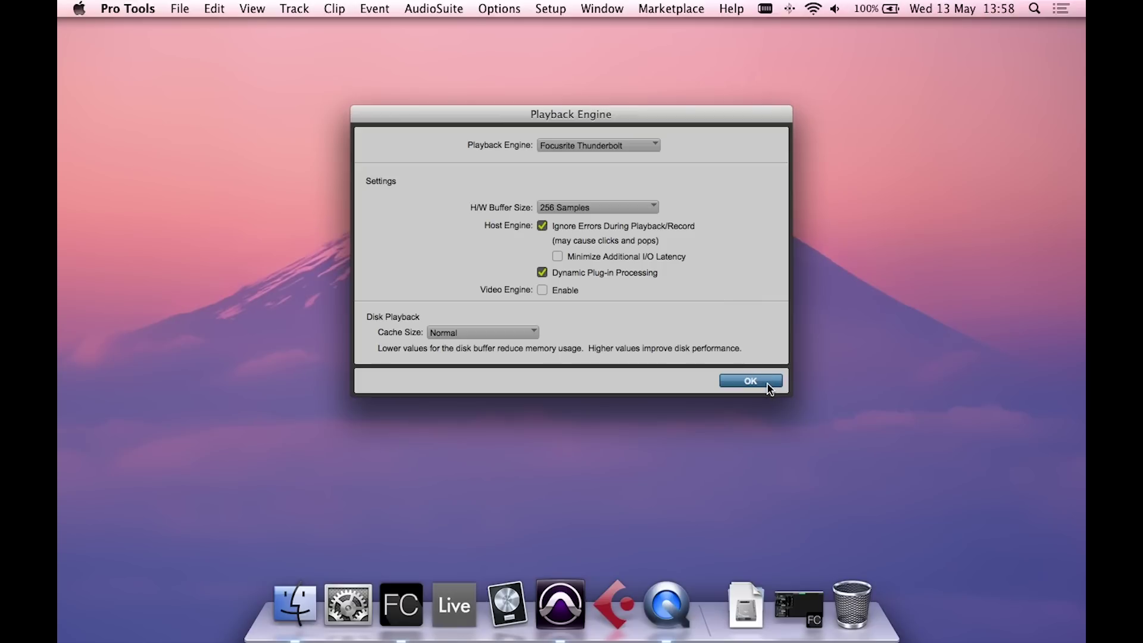
pyautogui.click(752, 382)
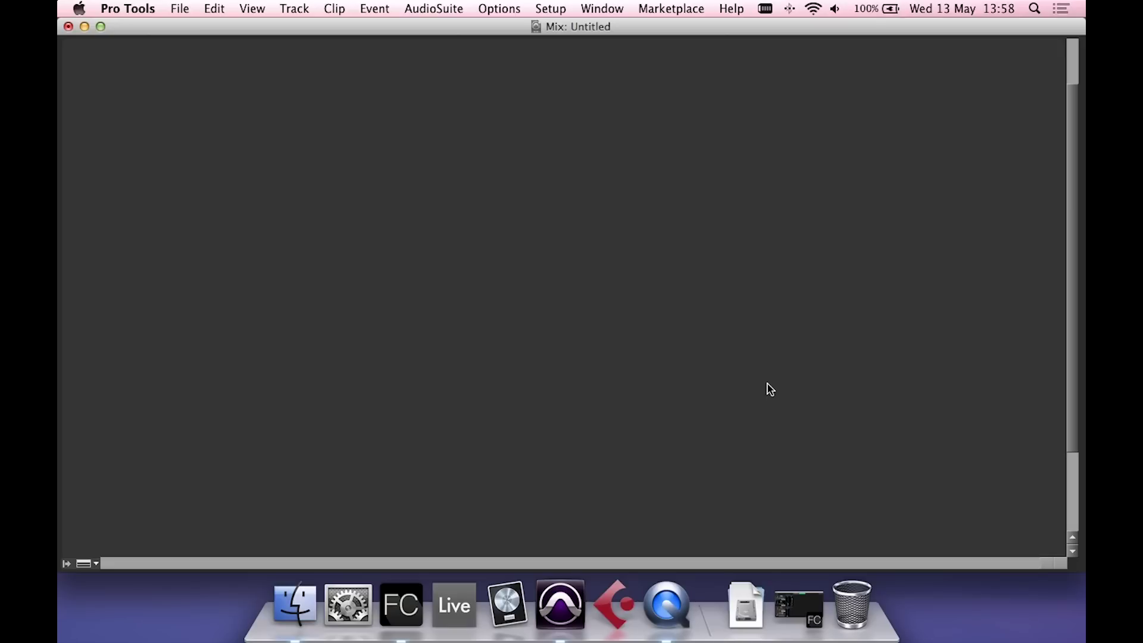
# Reset the I/O Setup input and output paths to their defaults (1-2 through 19-20).
pyautogui.click(551, 8)
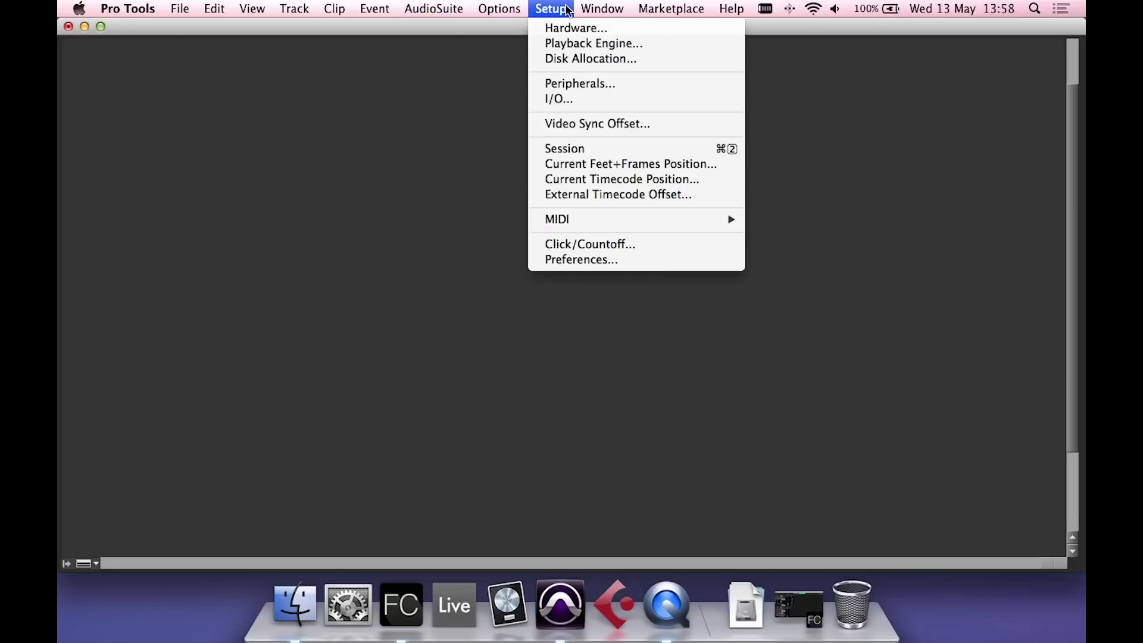
pyautogui.click(601, 102)
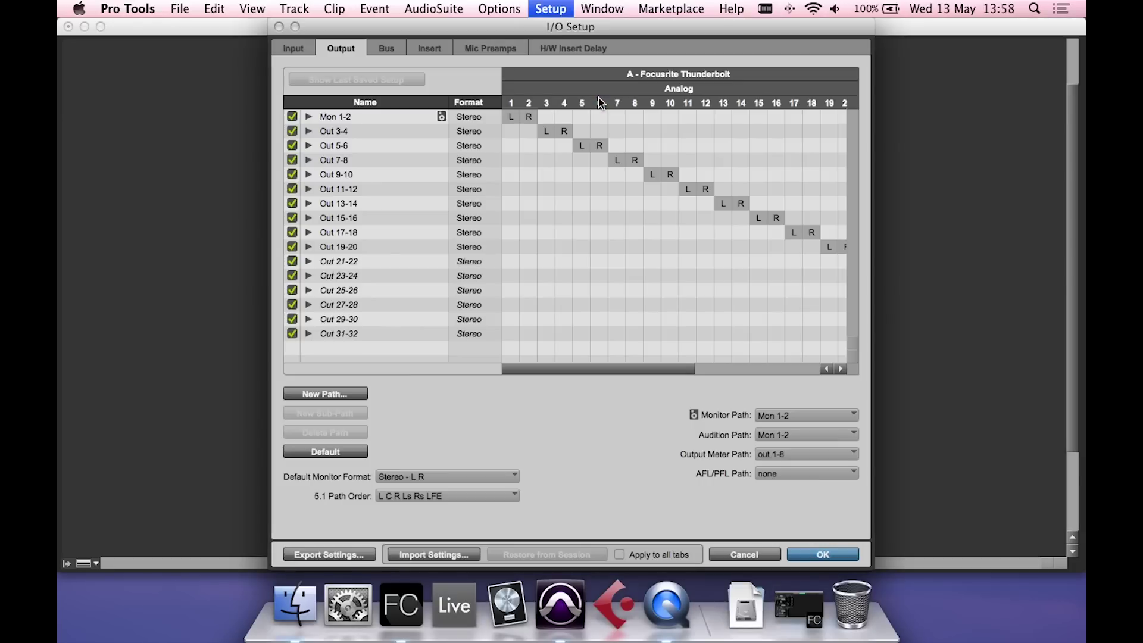
pyautogui.click(292, 48)
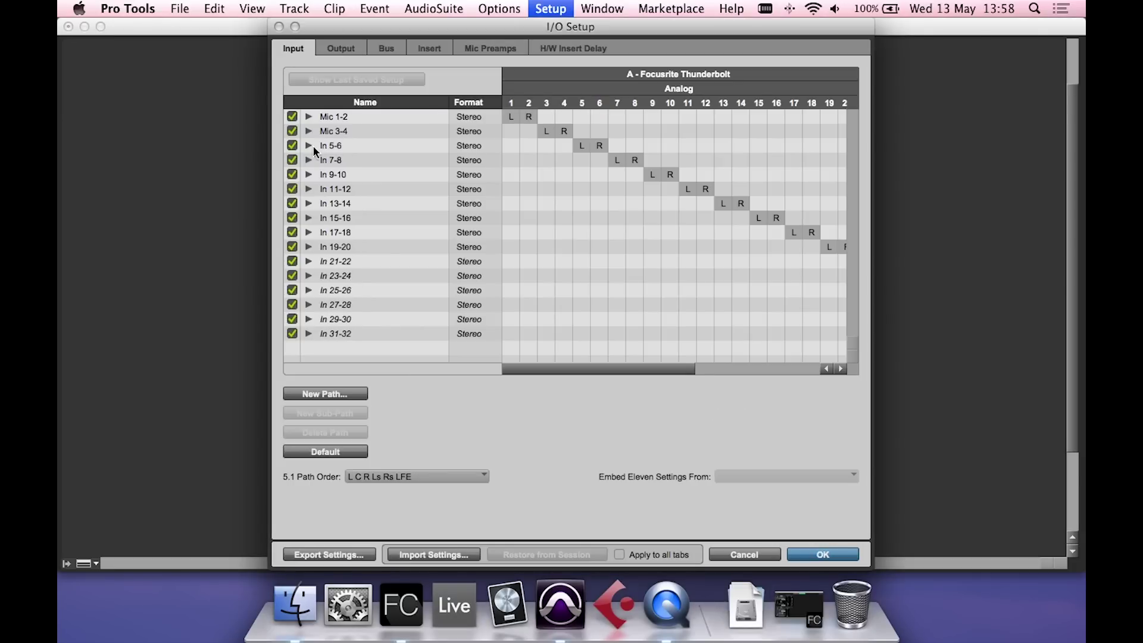
pyautogui.click(356, 454)
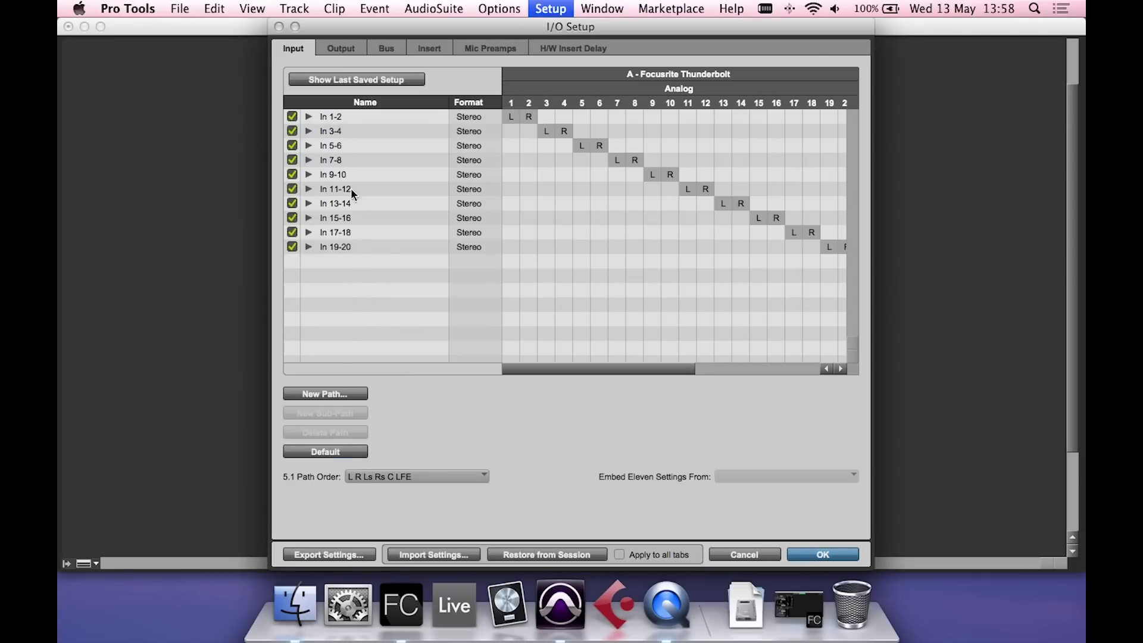
pyautogui.click(341, 48)
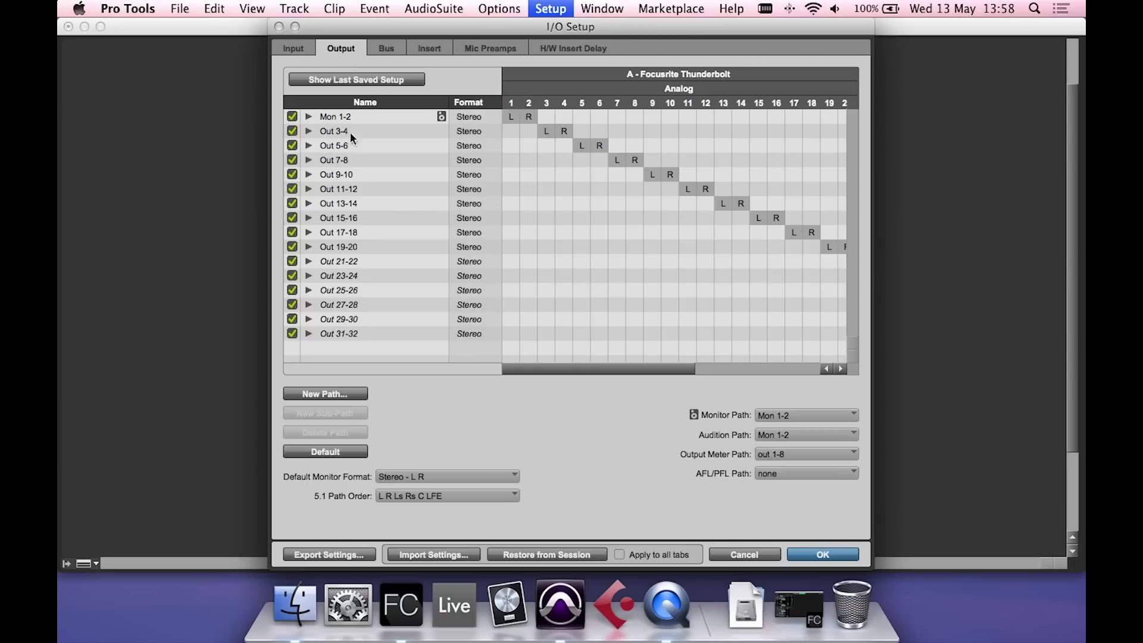
pyautogui.click(357, 452)
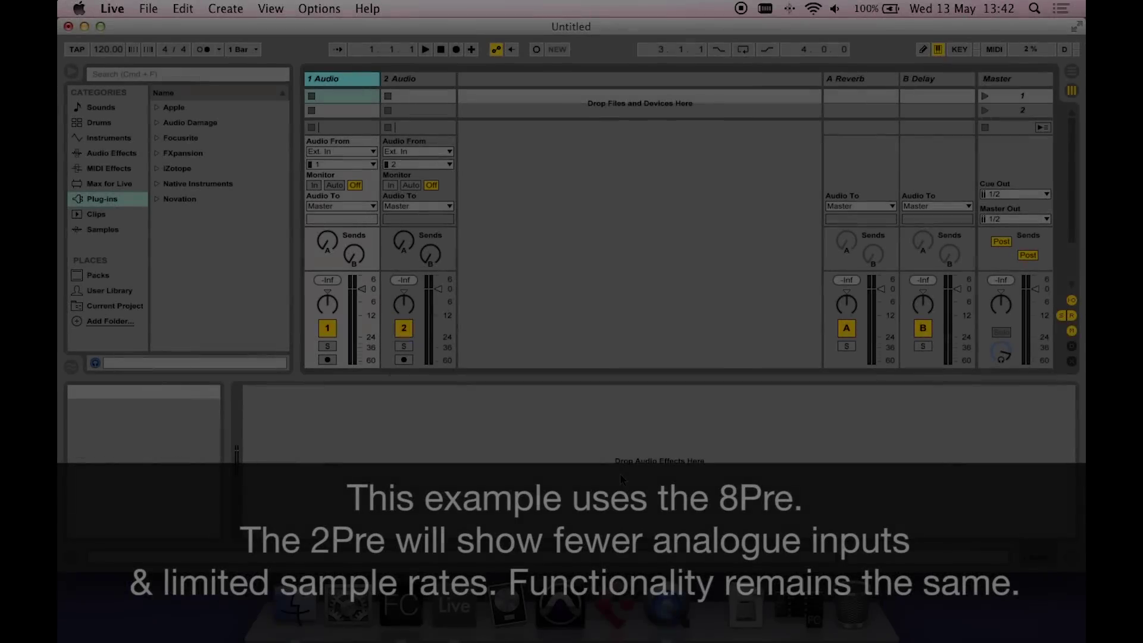
# Set Live's Audio Input and Audio Output Device both to Focusrite Thunderbolt.
pyautogui.click(114, 8)
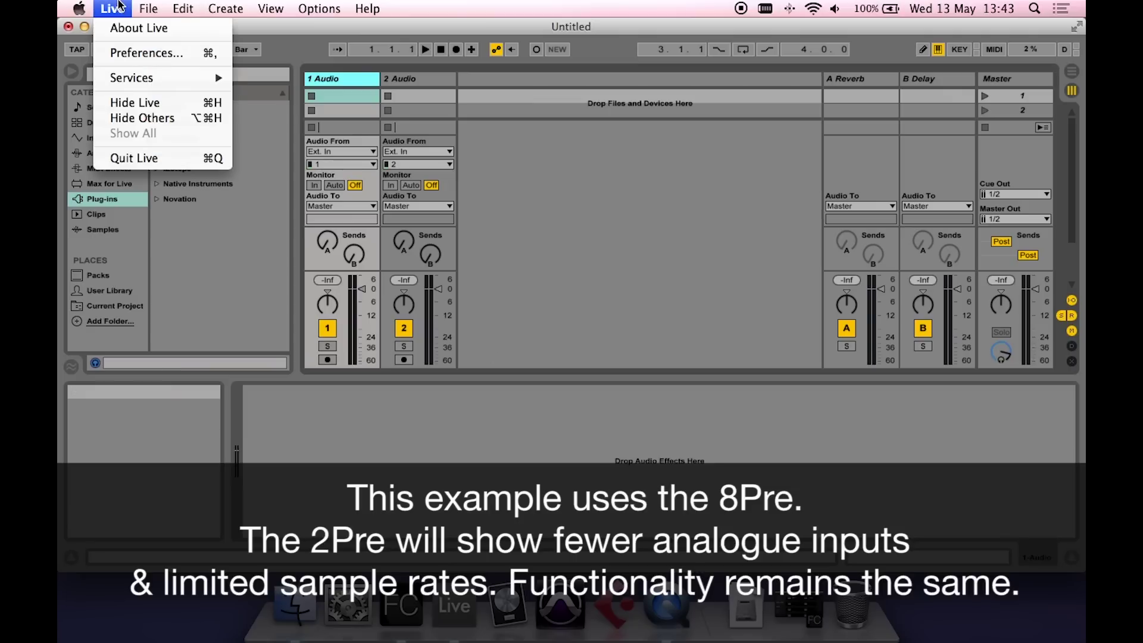
pyautogui.click(134, 54)
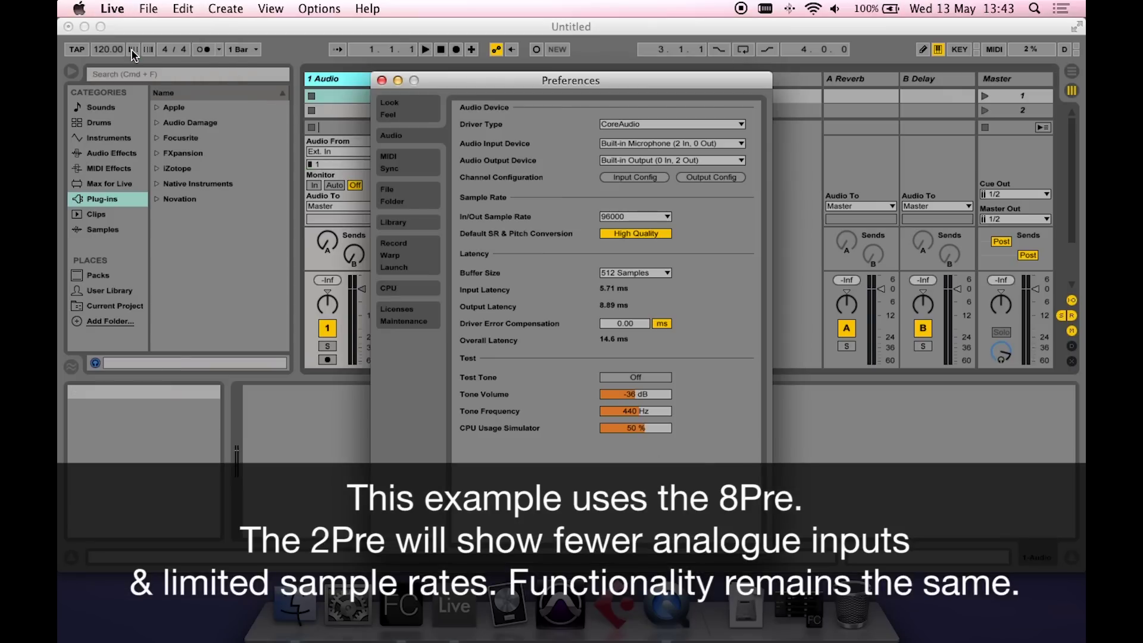
pyautogui.click(646, 144)
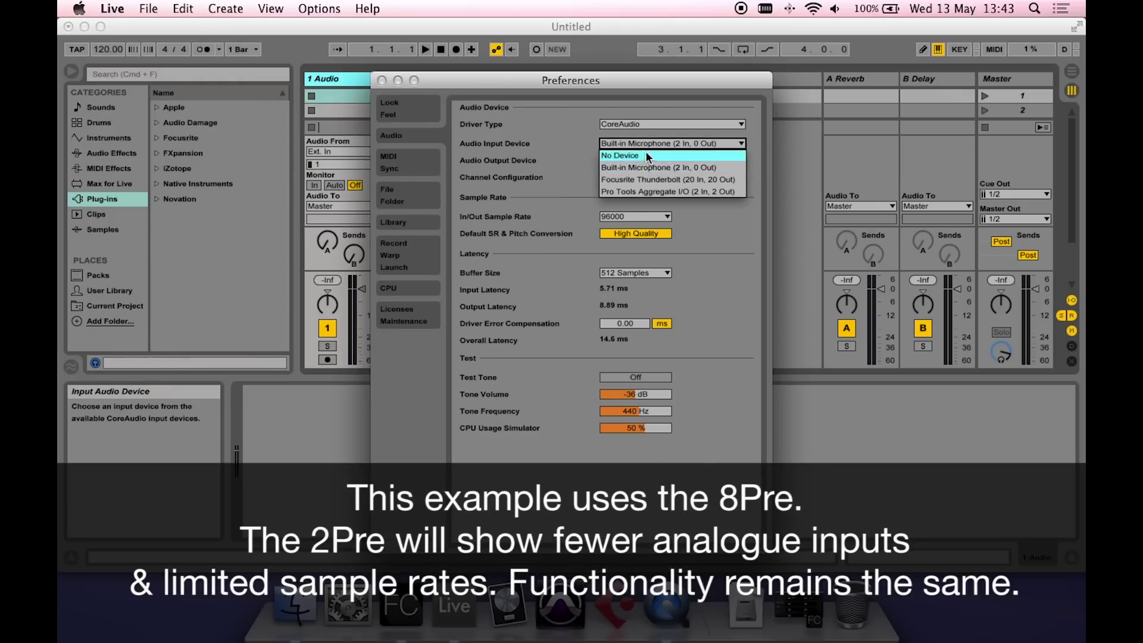
pyautogui.click(652, 179)
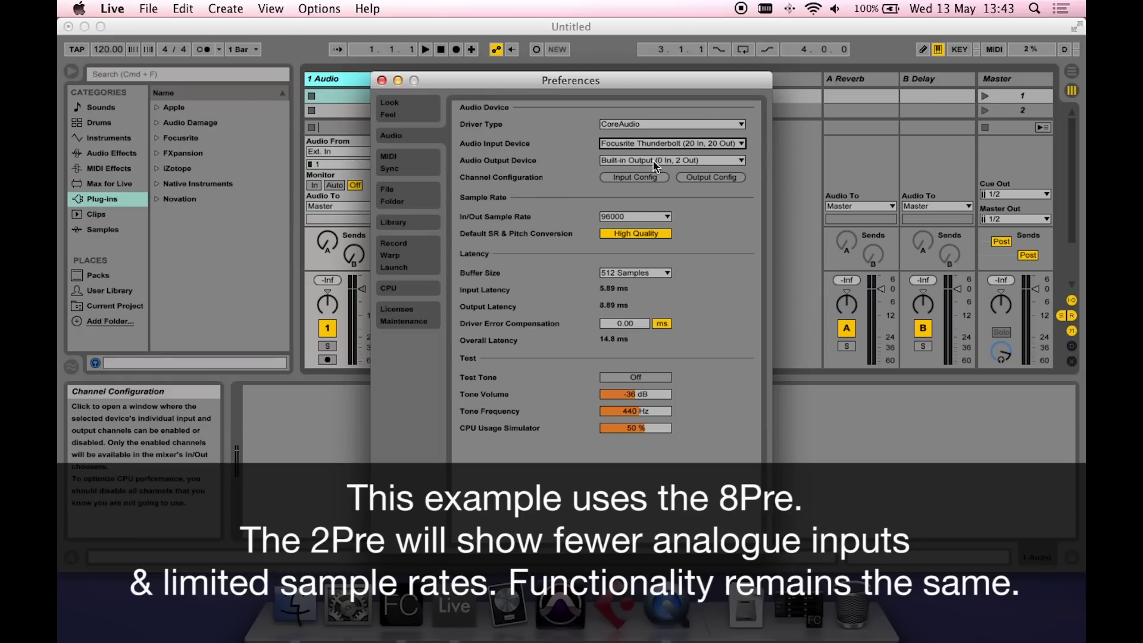
pyautogui.click(652, 160)
pyautogui.click(651, 197)
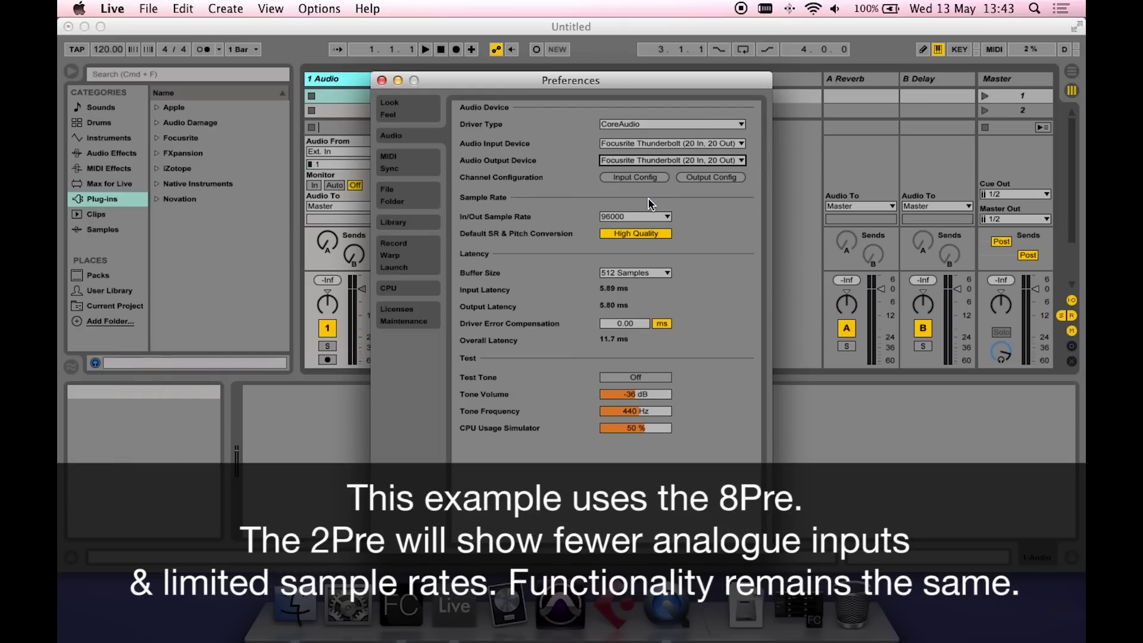
# Enable Focusrite inputs 3 and 4 in Live's Input Config.
pyautogui.click(649, 179)
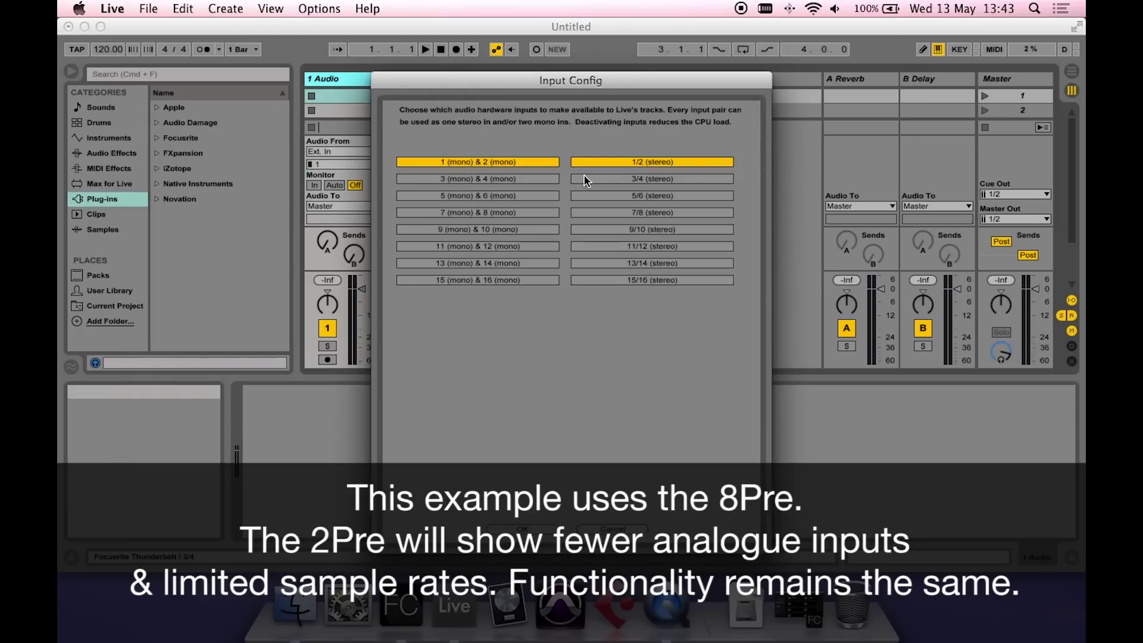
pyautogui.click(536, 181)
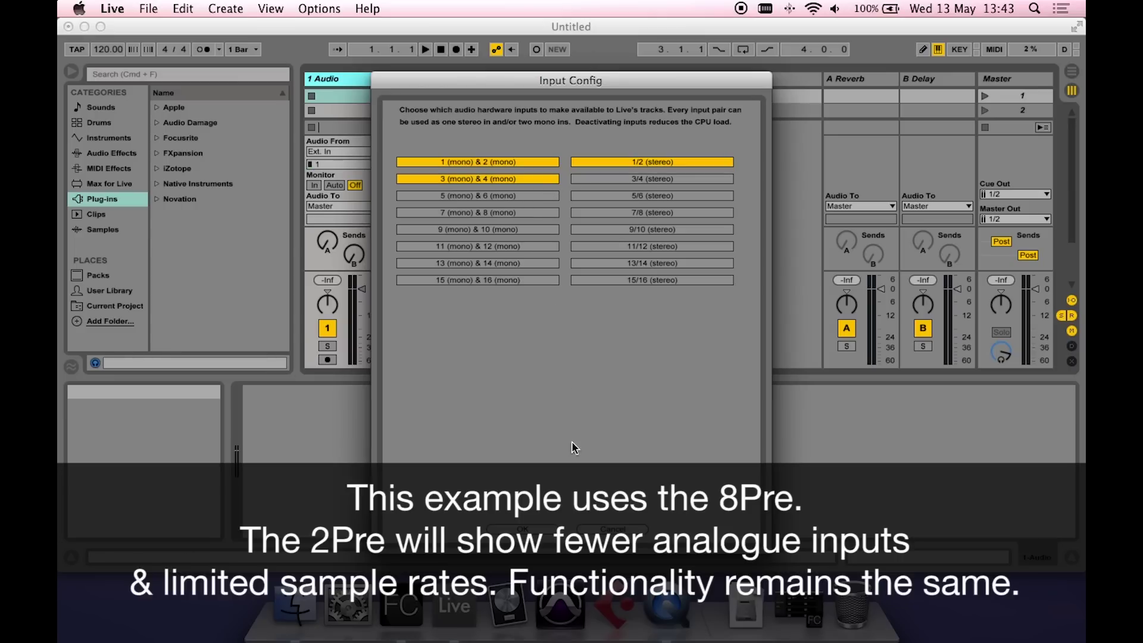
pyautogui.click(535, 530)
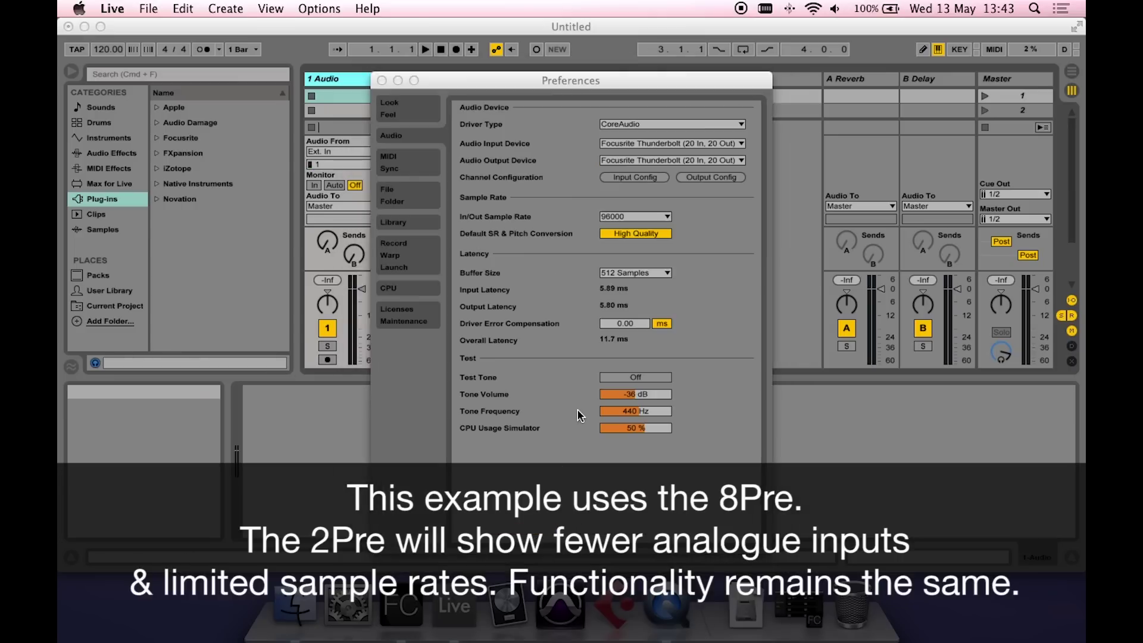
# Enable outputs 3 and 4 as mono and as a stereo pair in Output Config.
pyautogui.click(718, 179)
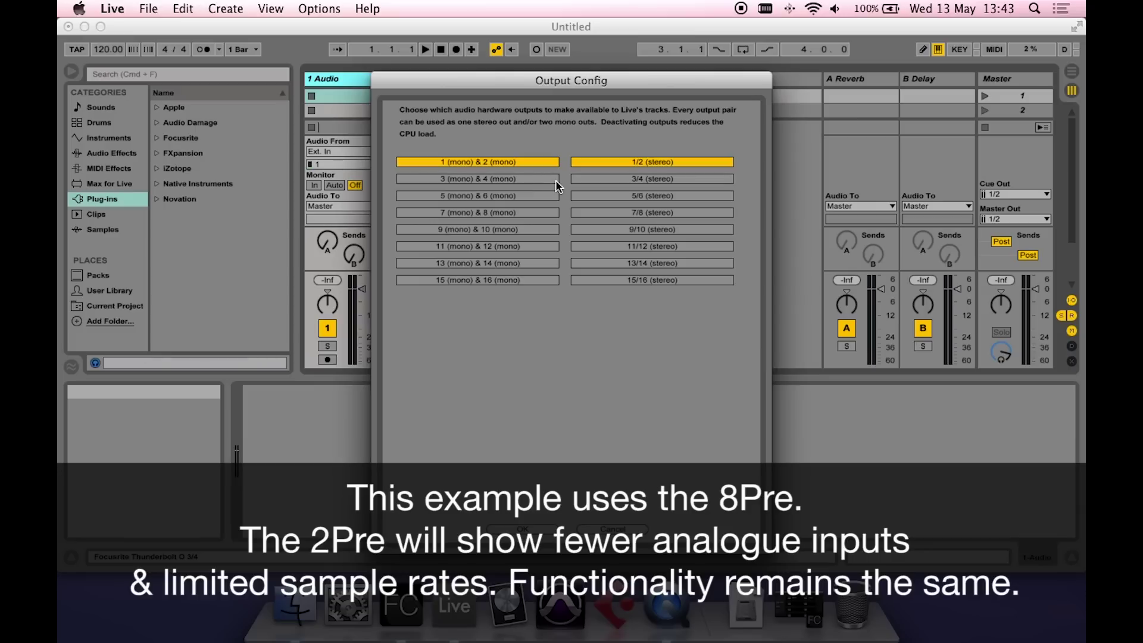
pyautogui.click(542, 180)
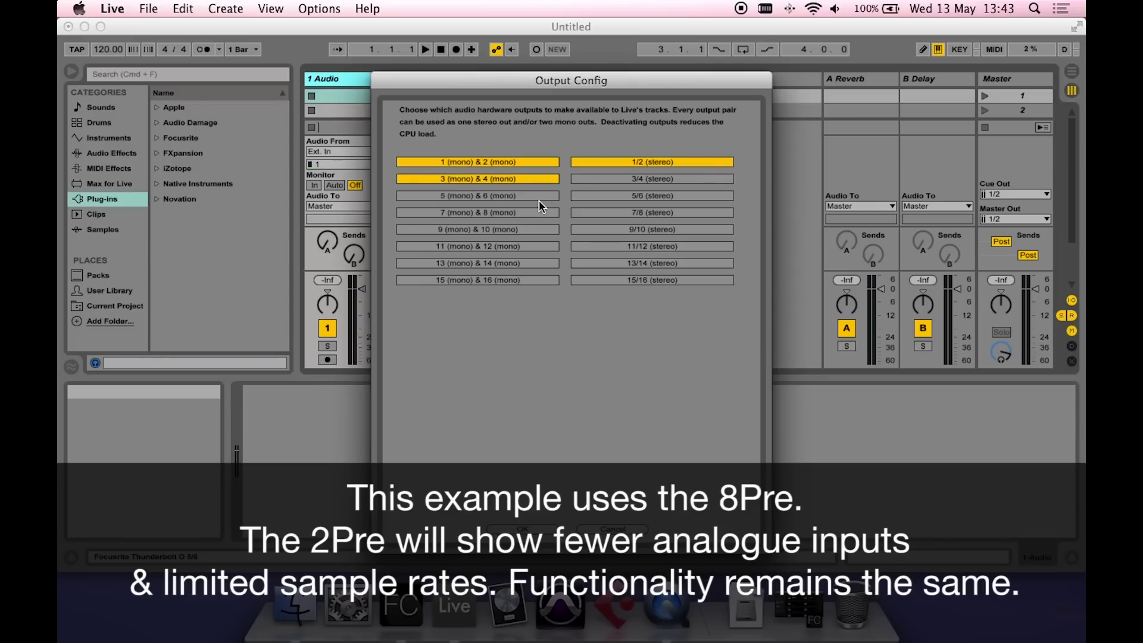
pyautogui.click(610, 181)
pyautogui.click(544, 528)
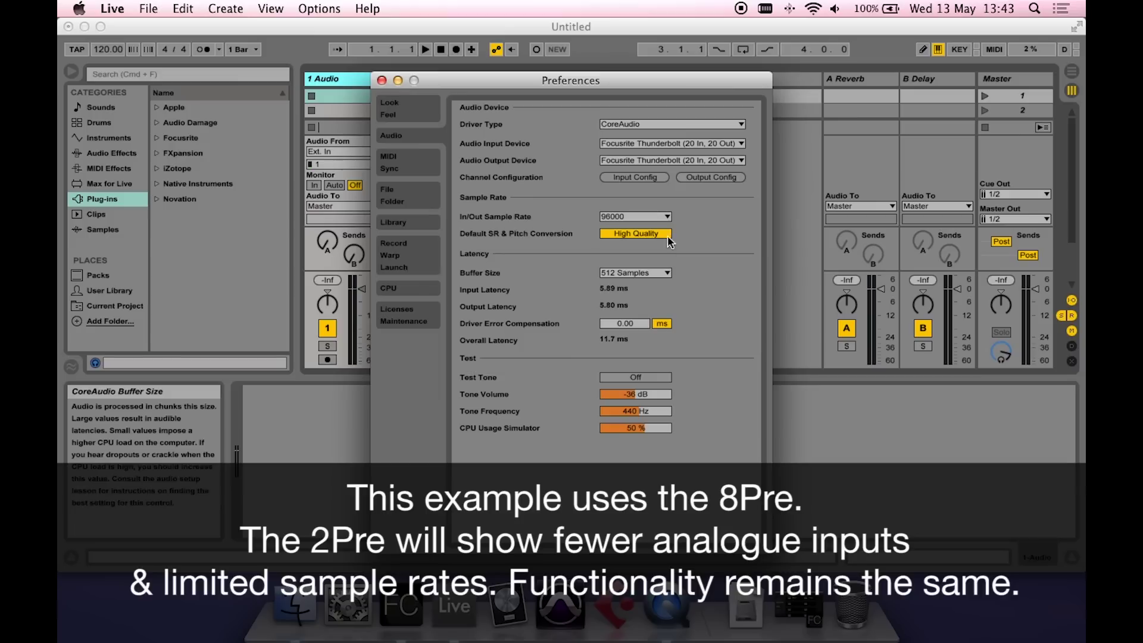
# Keep the sample rate at 96000 and close Preferences.
pyautogui.click(664, 216)
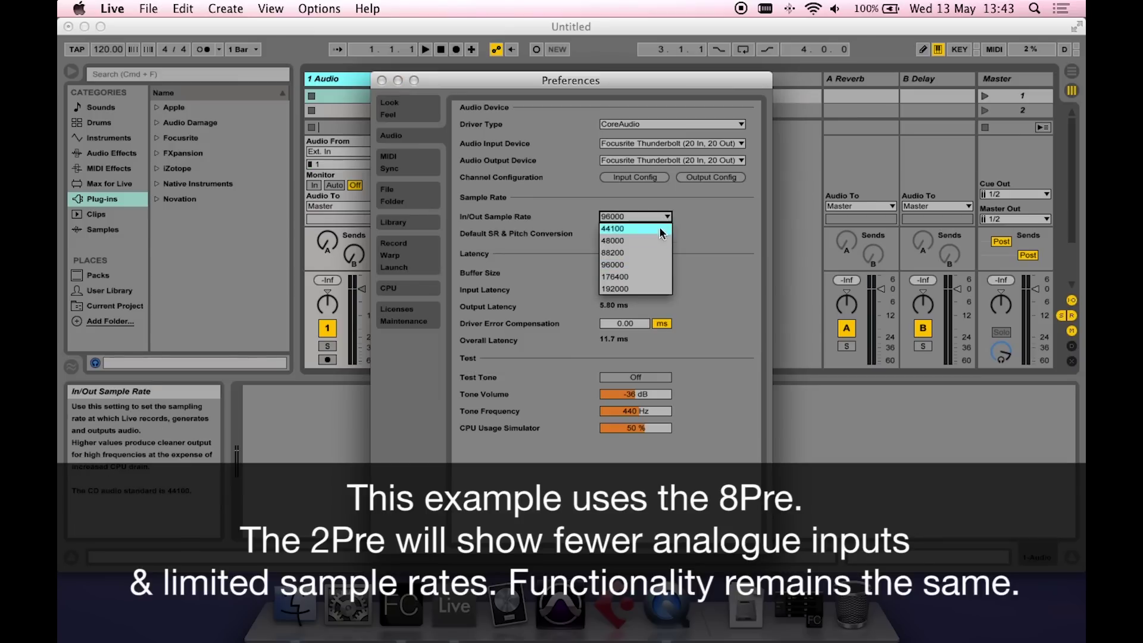
pyautogui.click(655, 265)
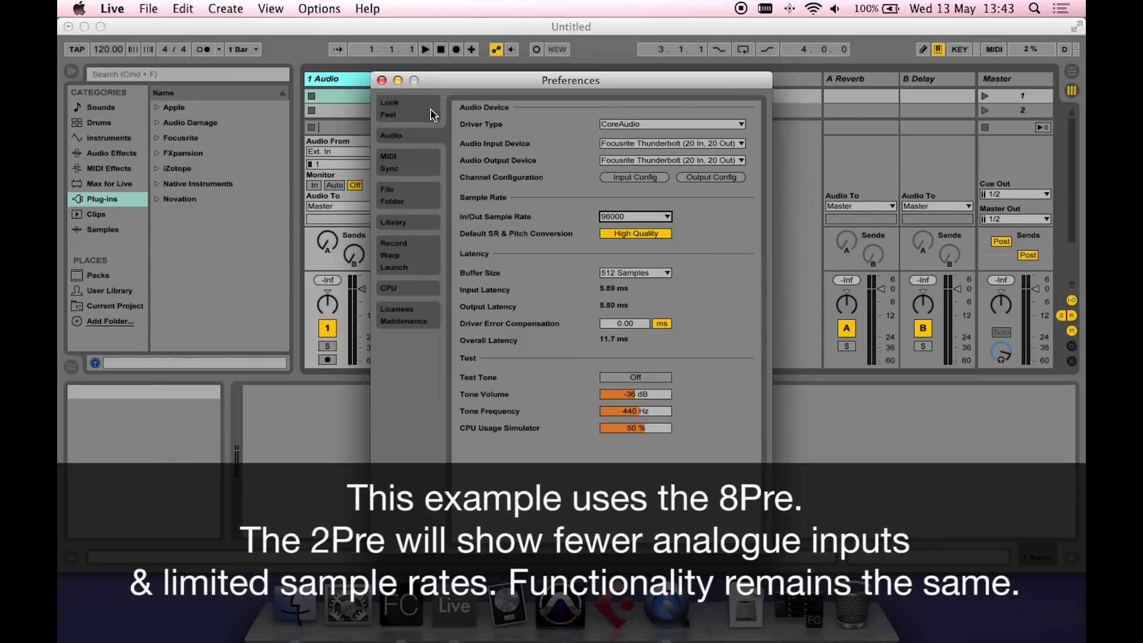
pyautogui.click(382, 80)
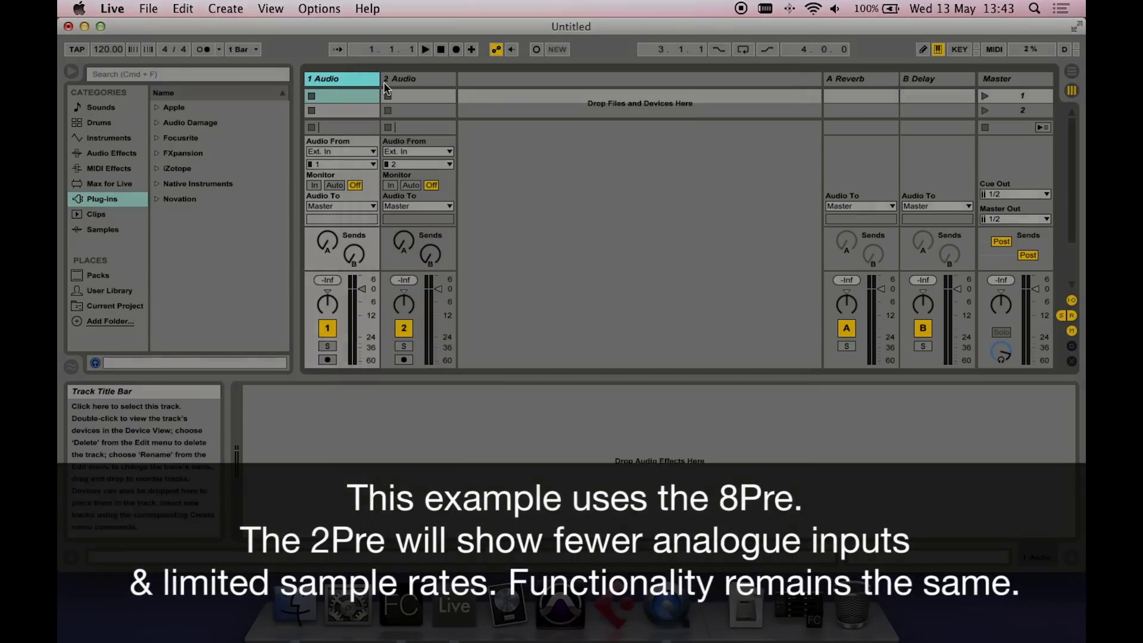